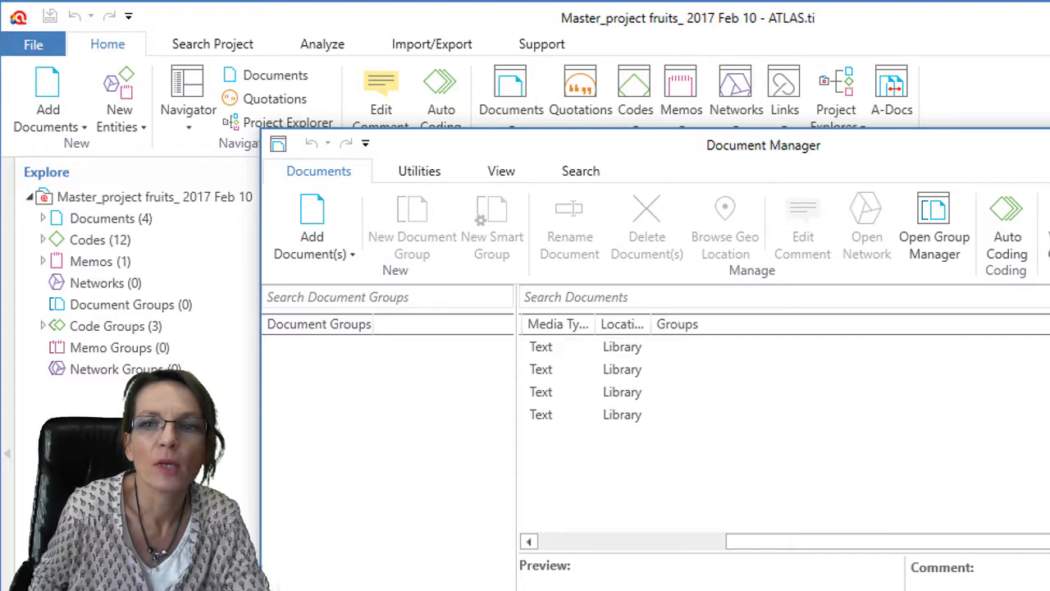
- Widen the Owner column in the Document Manager to check who owns the documents
drag(1049, 324, 804, 324)
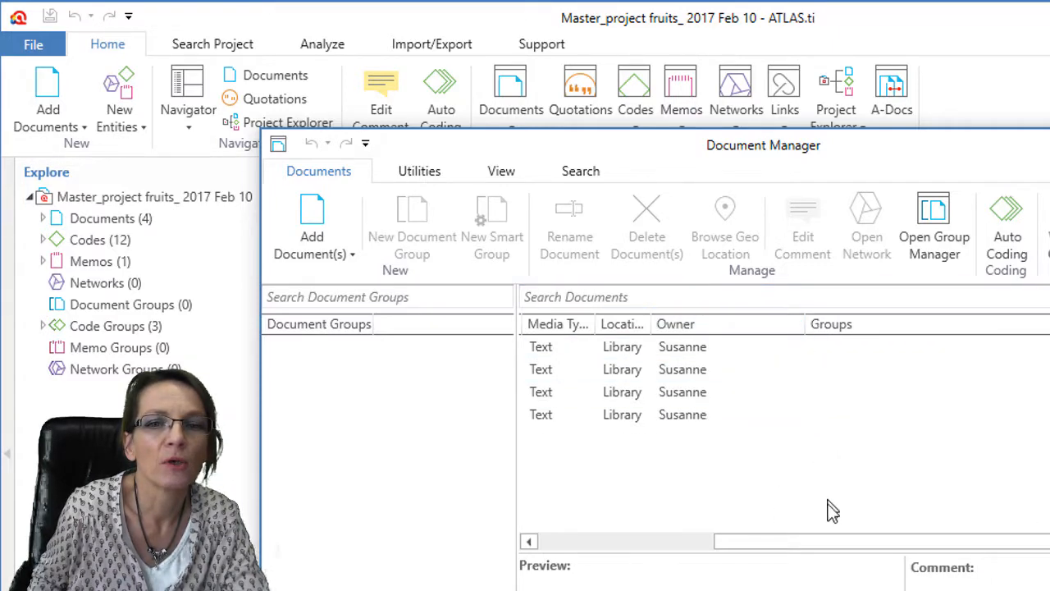
drag(806, 542, 625, 545)
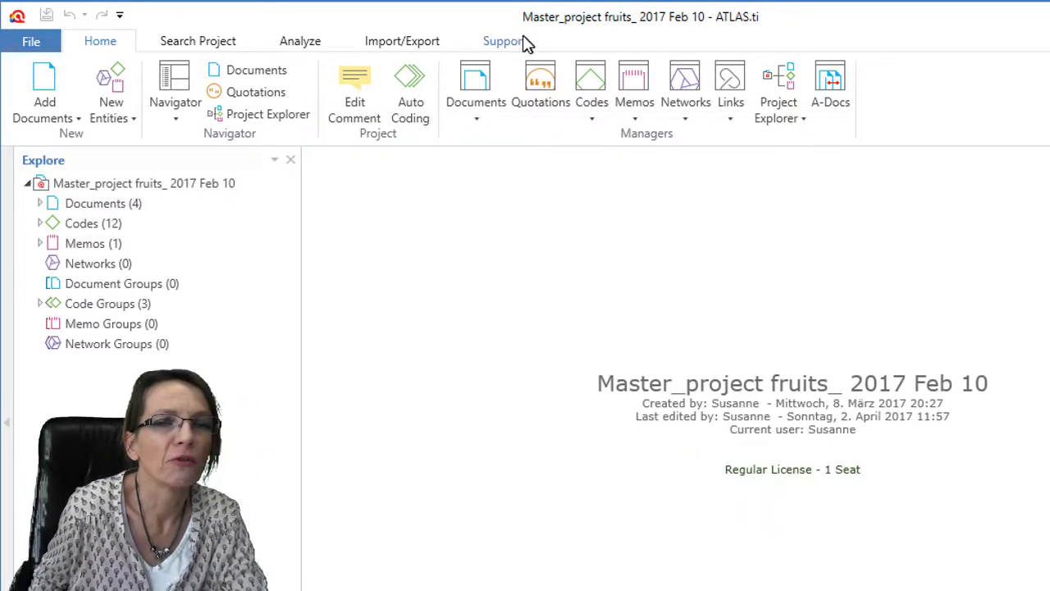
- Open the User Manager, widen its Name column and inspect the existing user accounts
click(509, 44)
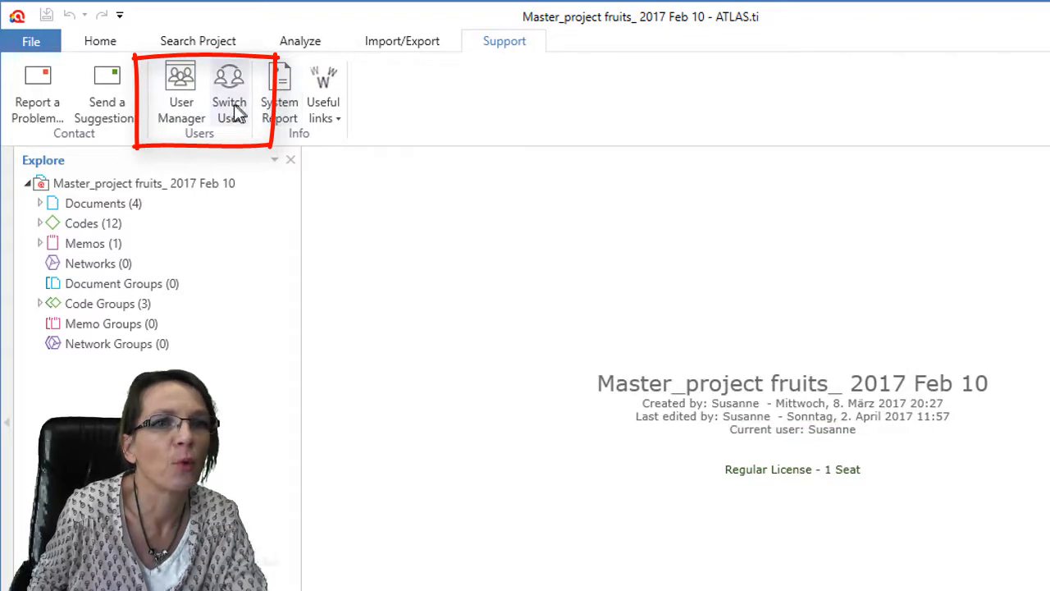
click(184, 76)
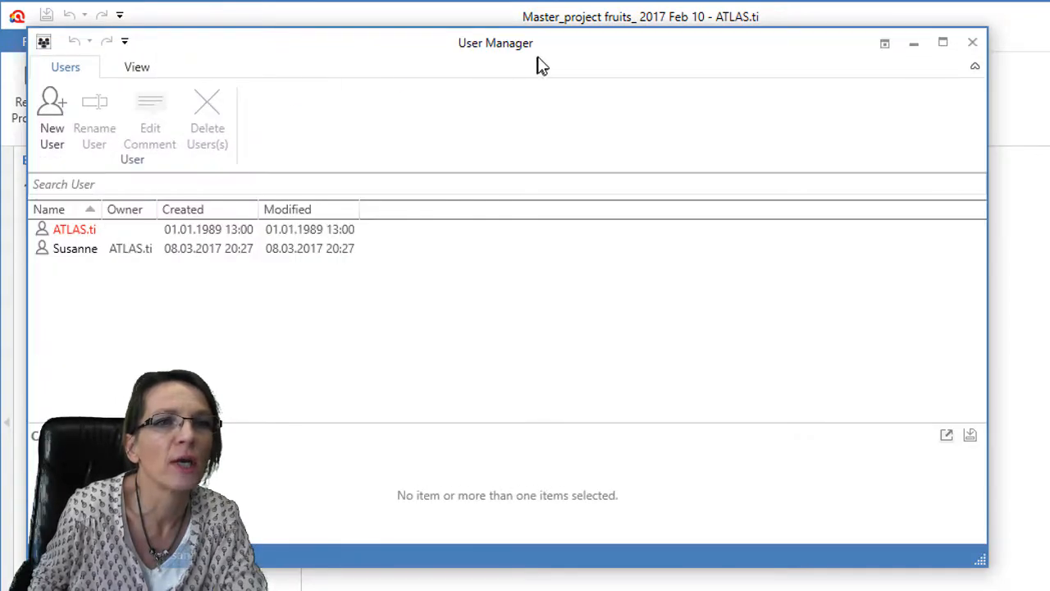
drag(537, 63, 726, 100)
click(291, 269)
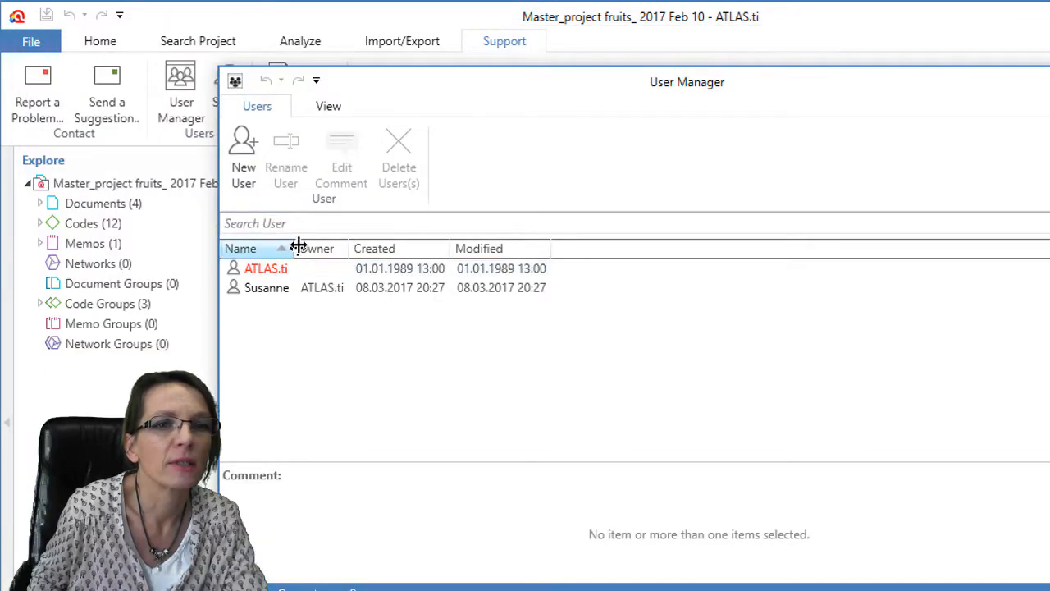
drag(305, 244, 438, 247)
click(267, 291)
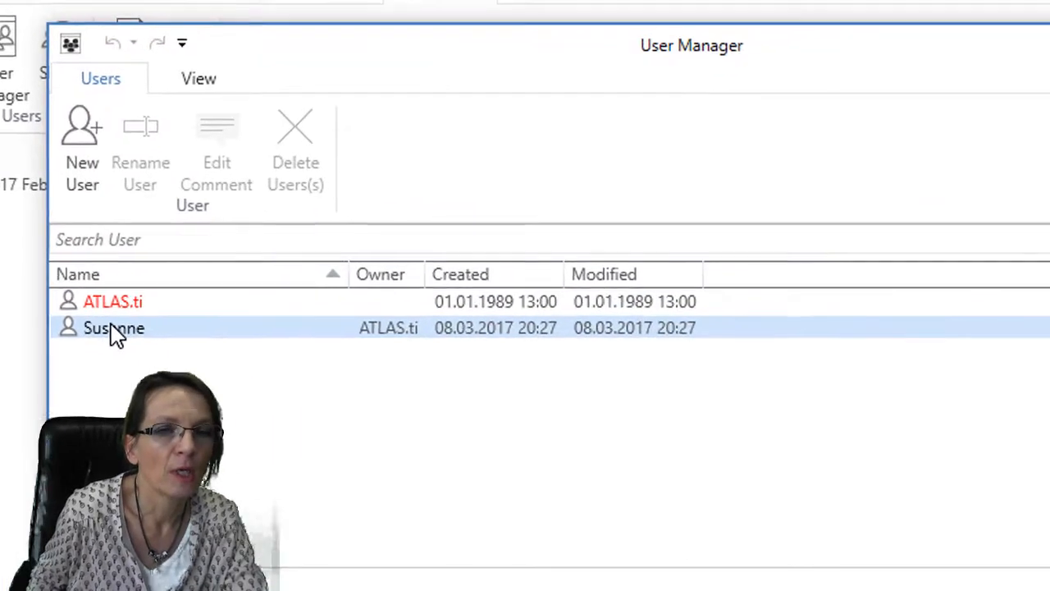
- Create a new project user named "coder 1"
click(71, 143)
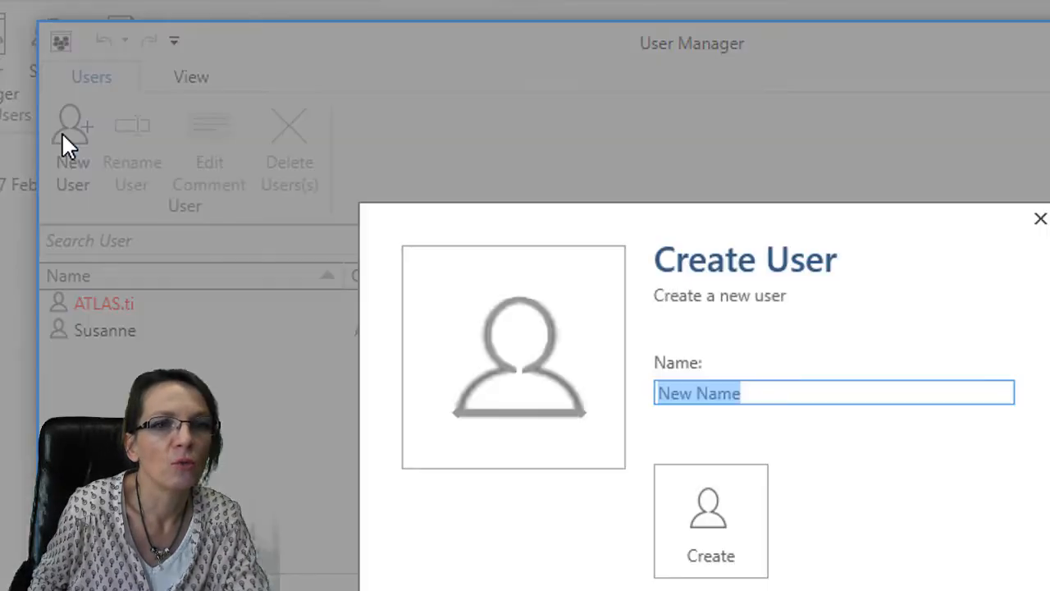
text(cod)
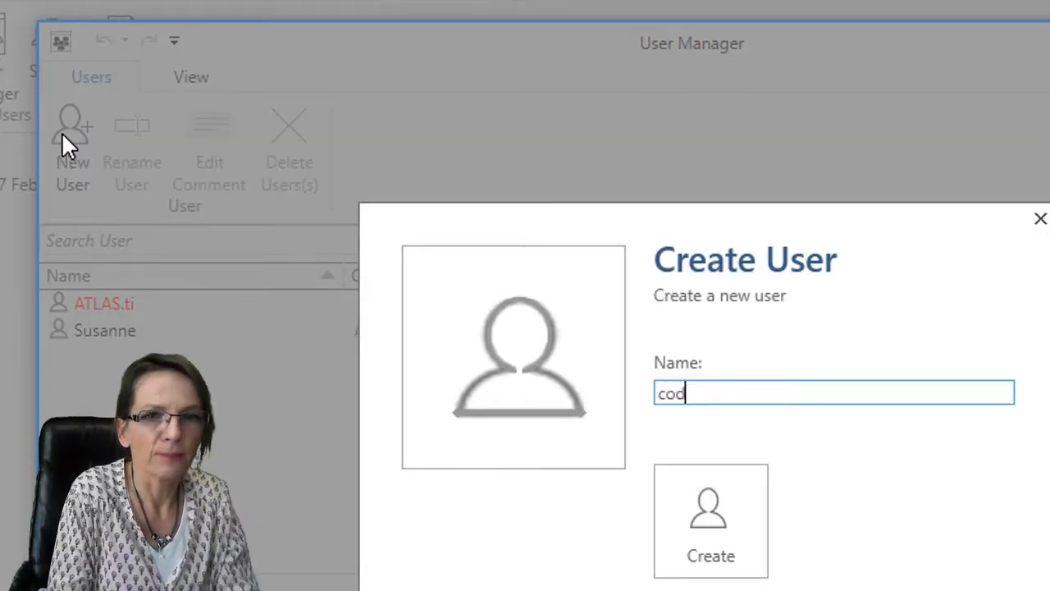
text(er 1)
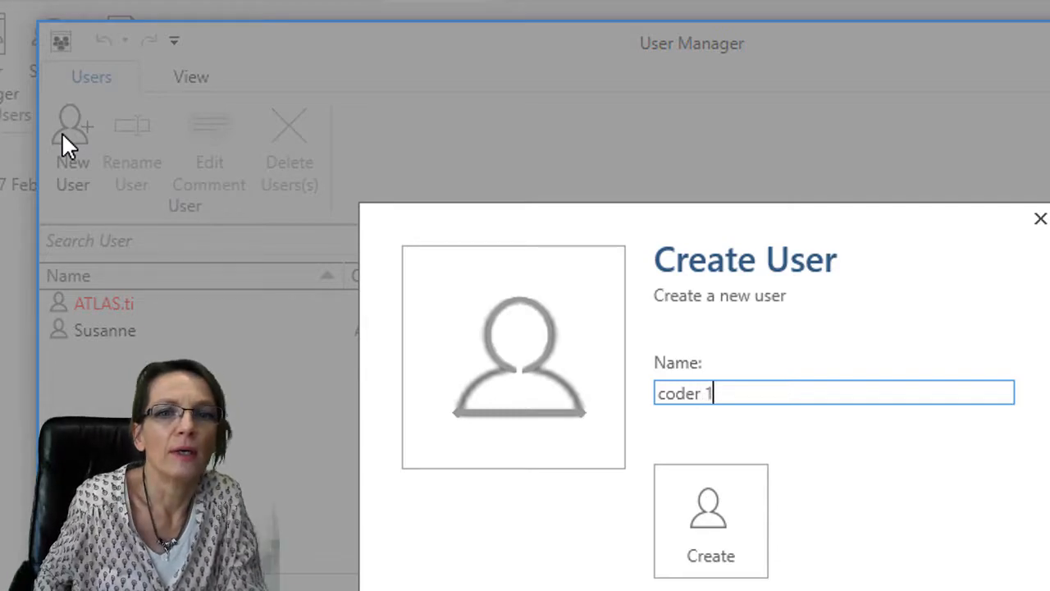
click(730, 523)
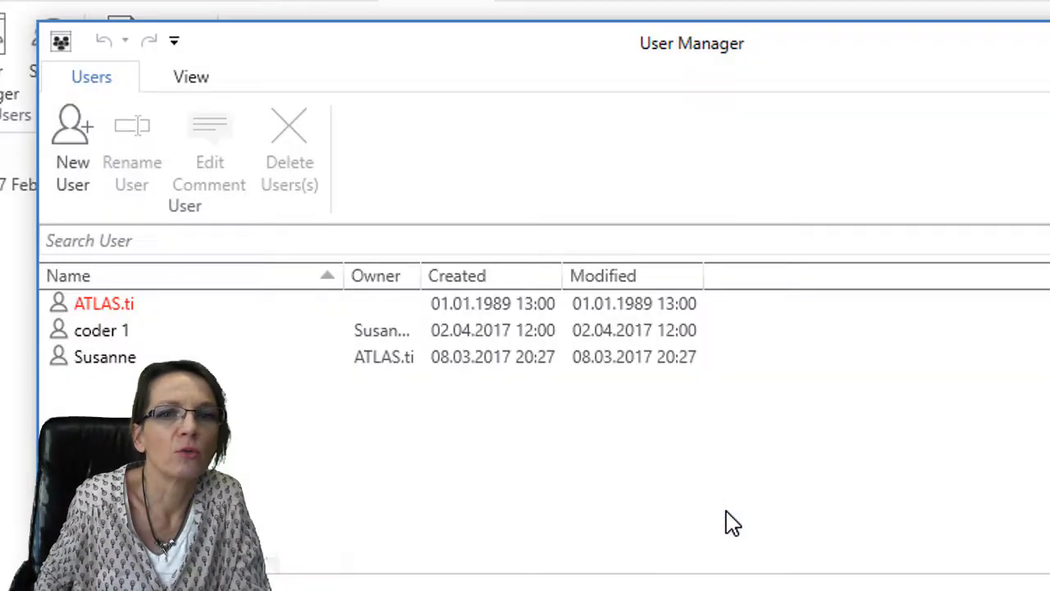
- Create a second project user named "coder 2"
click(79, 137)
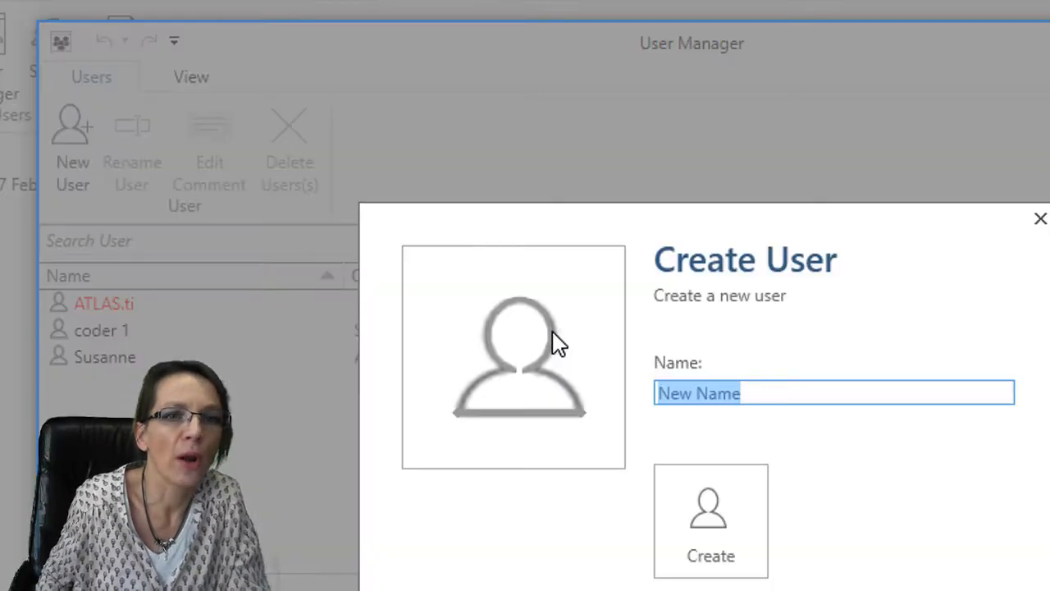
text(coder 2)
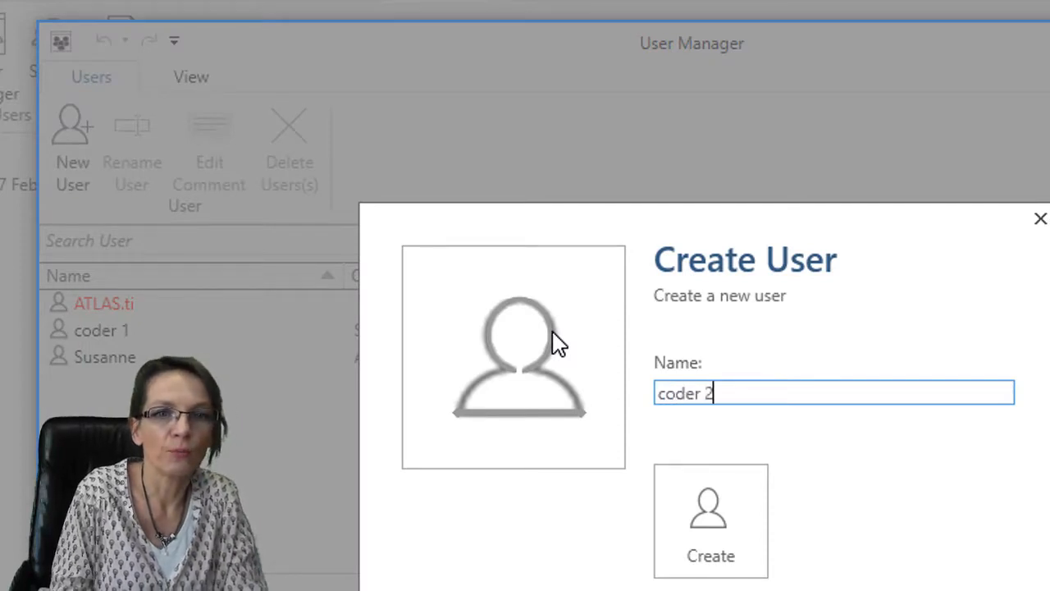
key(Return)
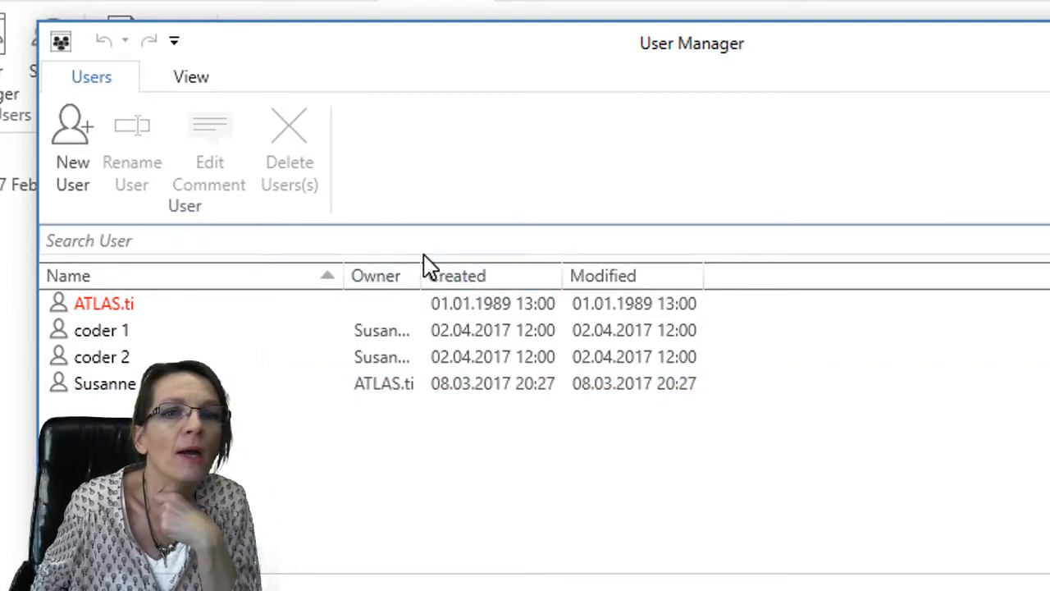
- Widen the Owner column to check who owns each user entry, and close the User Manager
drag(422, 265, 542, 267)
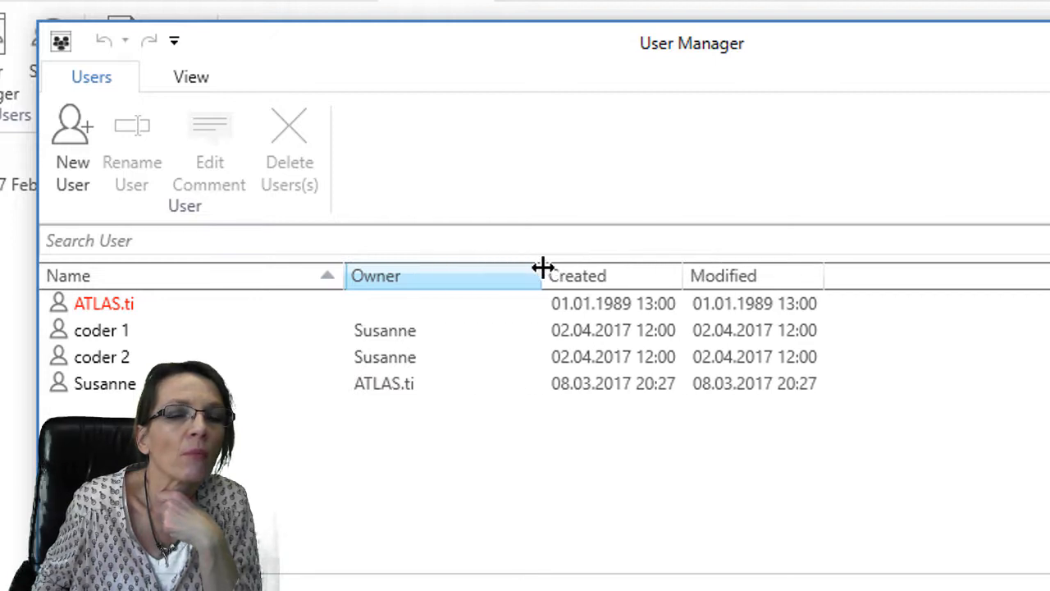
click(367, 335)
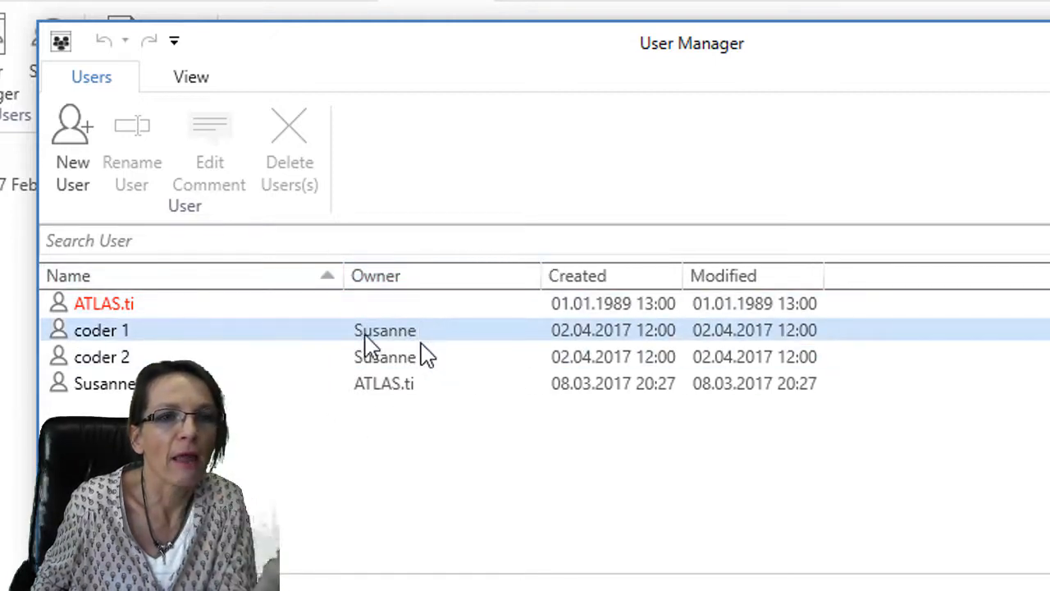
click(230, 385)
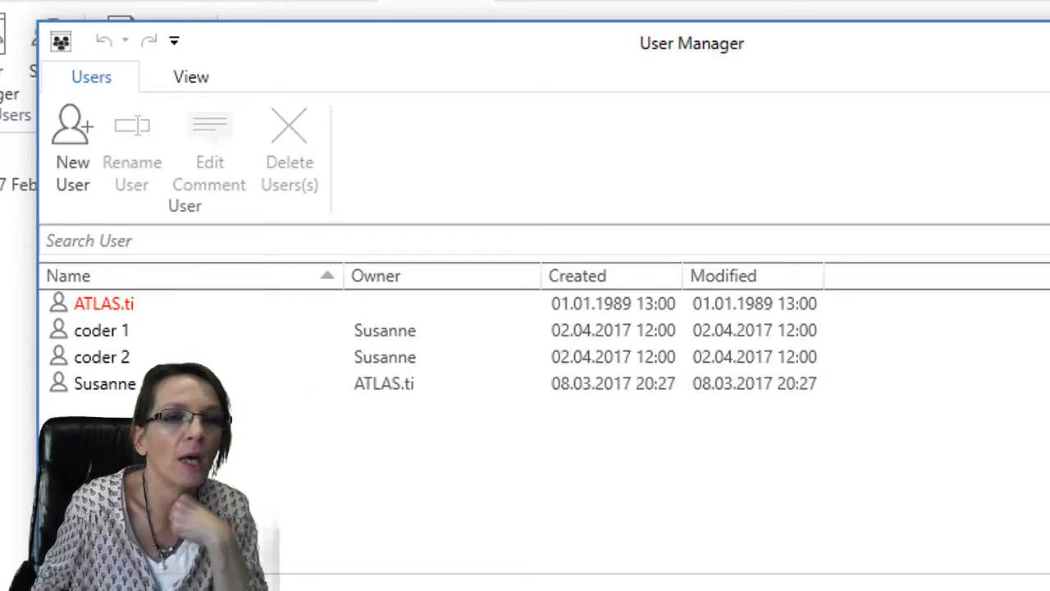
key(alt+F4)
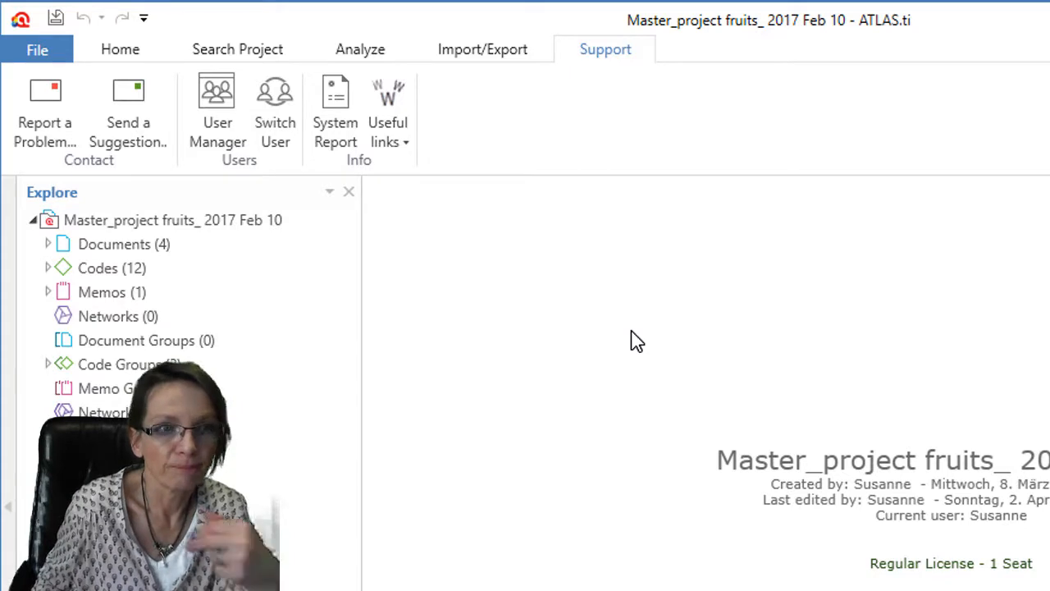
- In the Document Manager, group the Apple and Banana fruit nutrition facts documents into a document group named "coder 1"
click(129, 52)
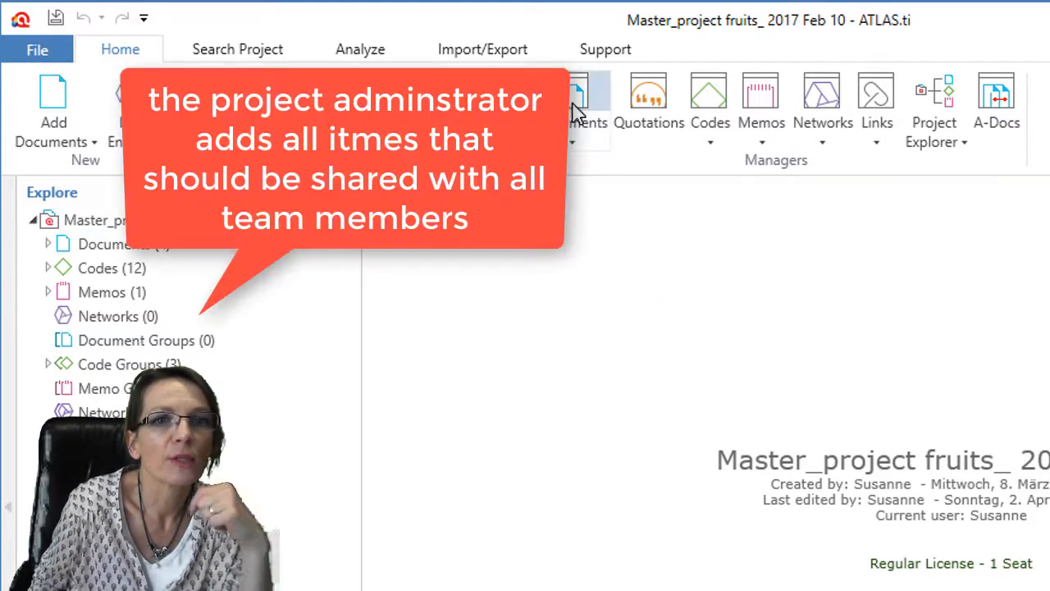
click(573, 107)
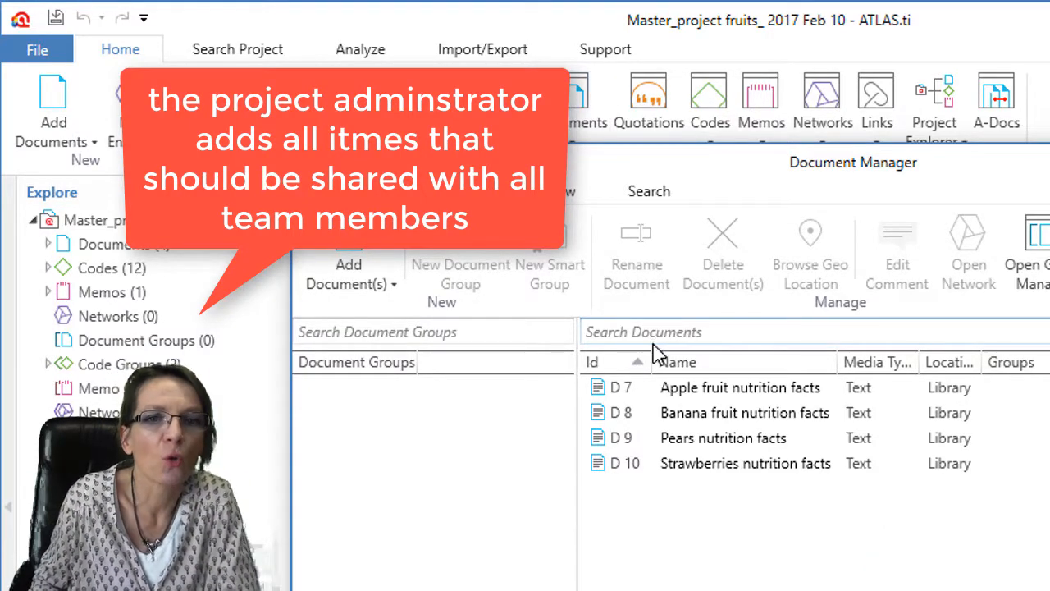
click(702, 413)
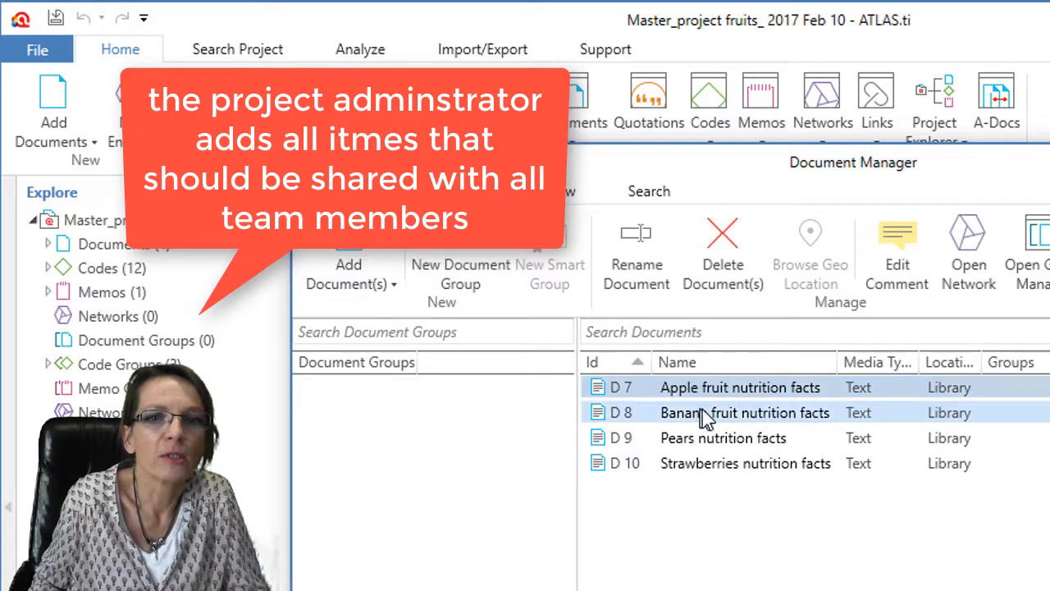
ctrl+click(702, 391)
drag(695, 393, 425, 438)
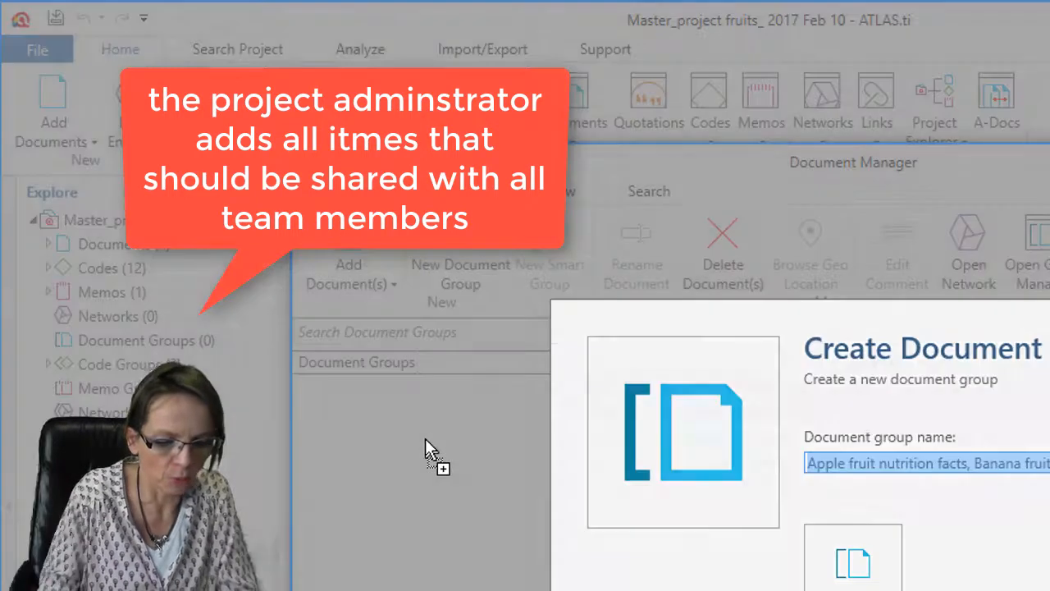
text(coder 1)
key(Return)
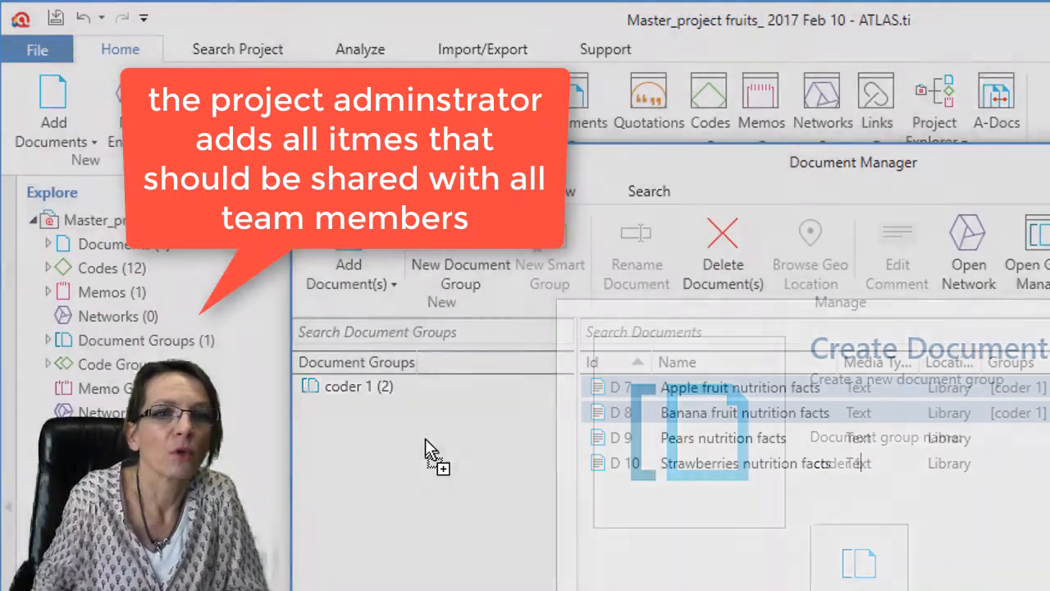
- Group the Pears and Strawberries nutrition facts documents into a document group named "coder 2"
click(704, 438)
ctrl+click(704, 462)
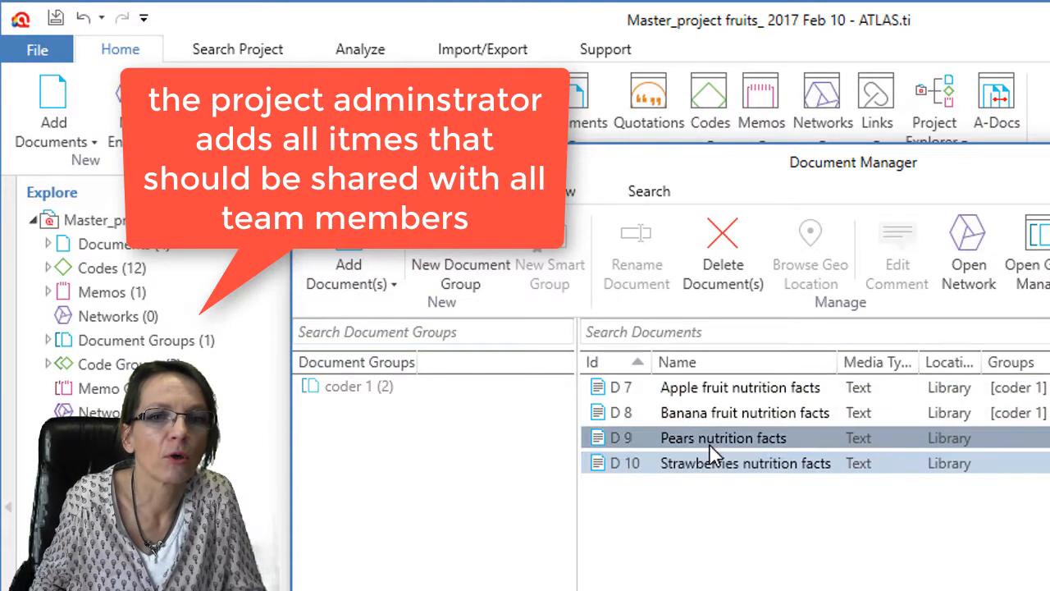
drag(703, 455, 431, 457)
text(coder 2)
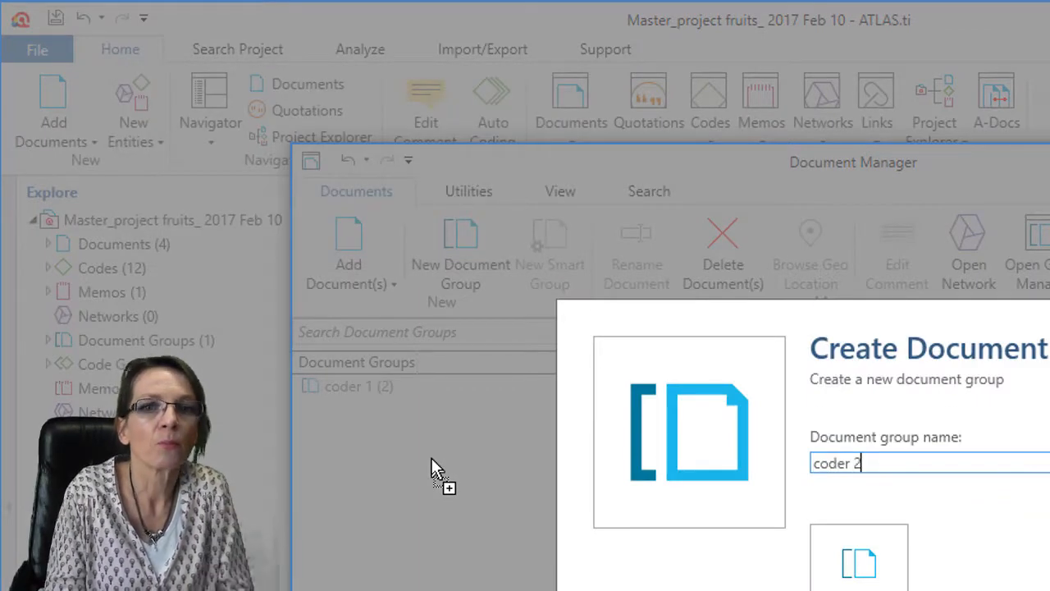
key(Return)
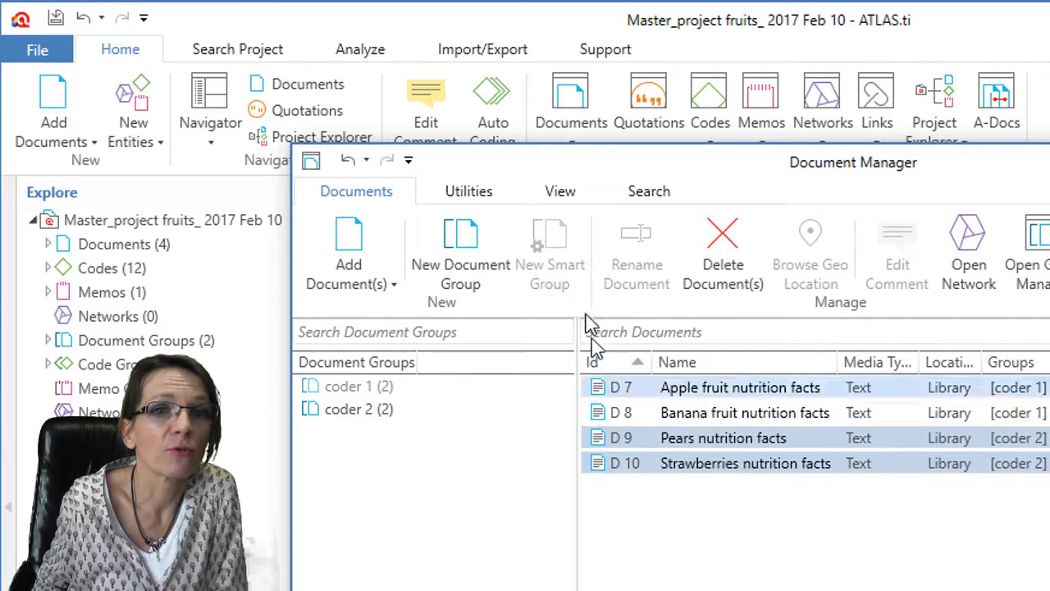
- Renumber the documents with start number 1 and close the Document Manager
click(558, 191)
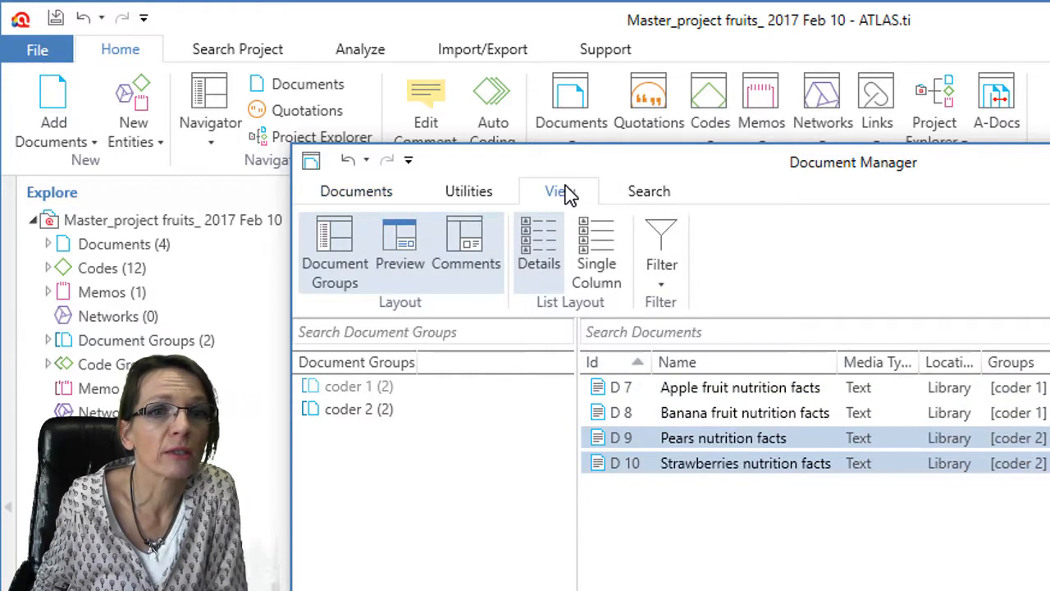
click(460, 198)
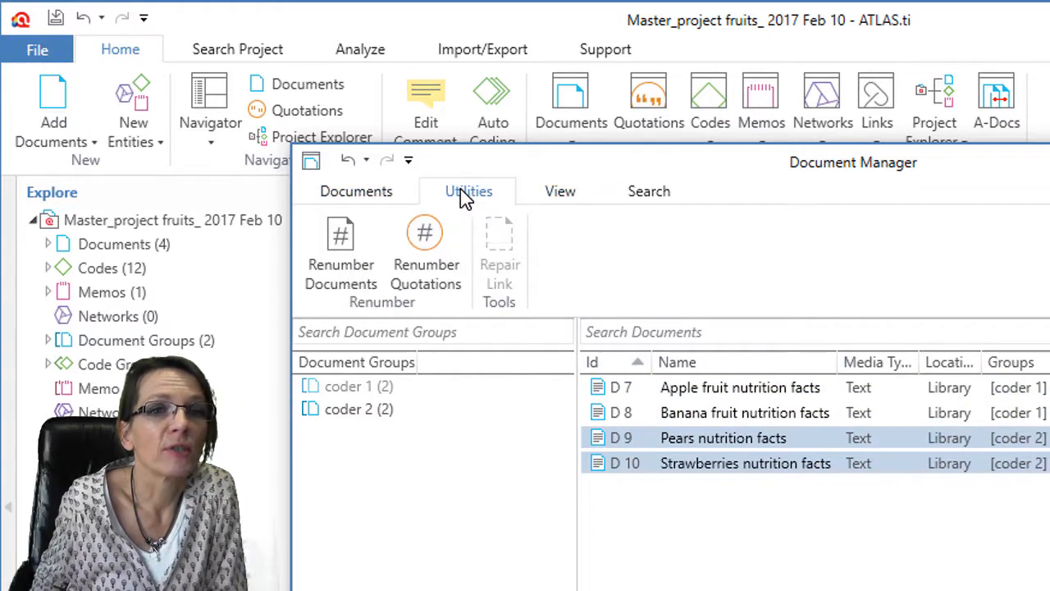
click(343, 250)
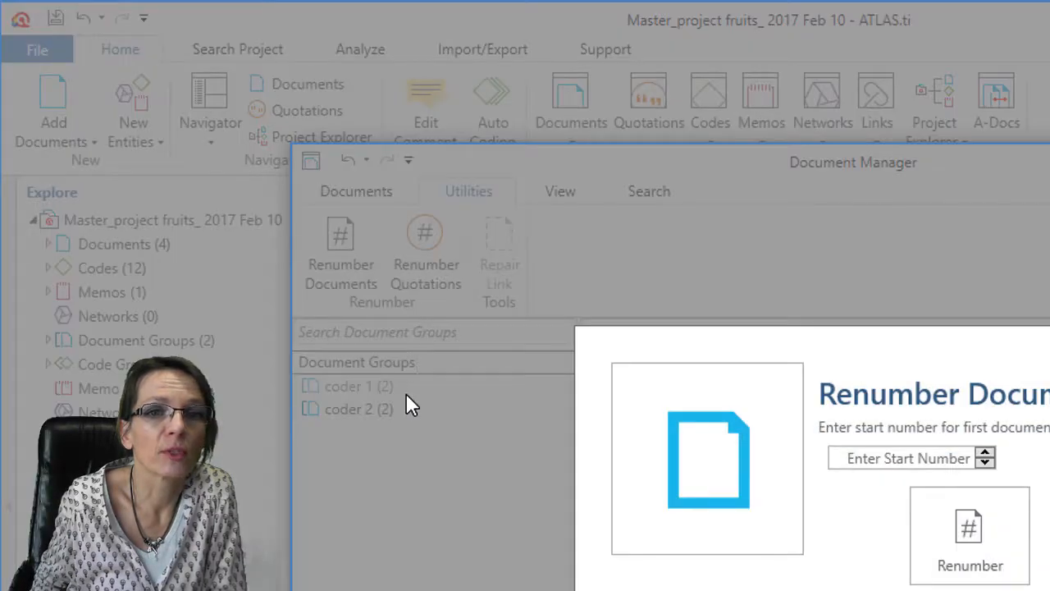
click(916, 457)
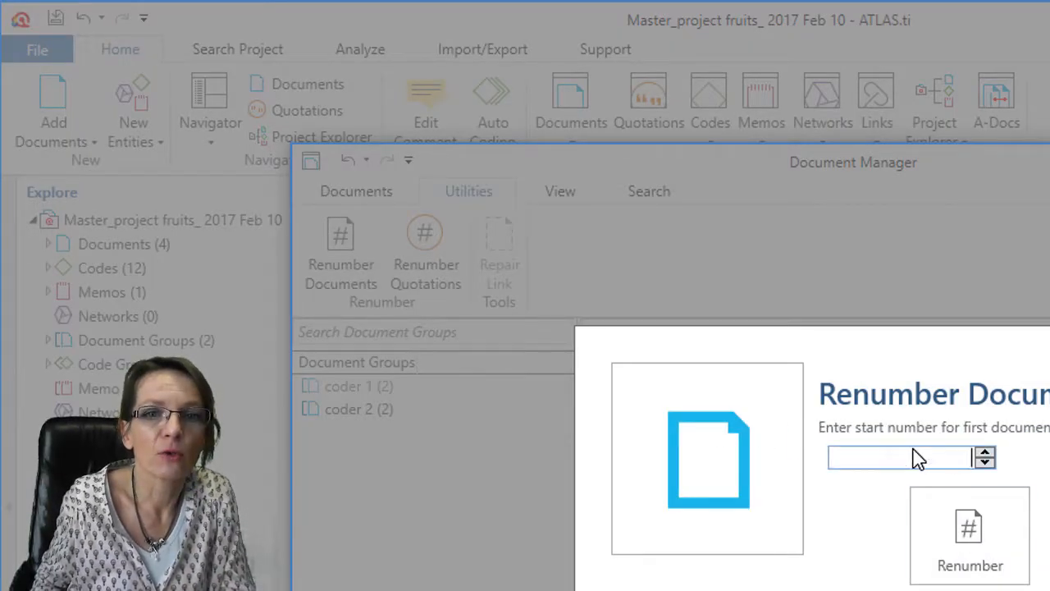
text(1)
click(966, 525)
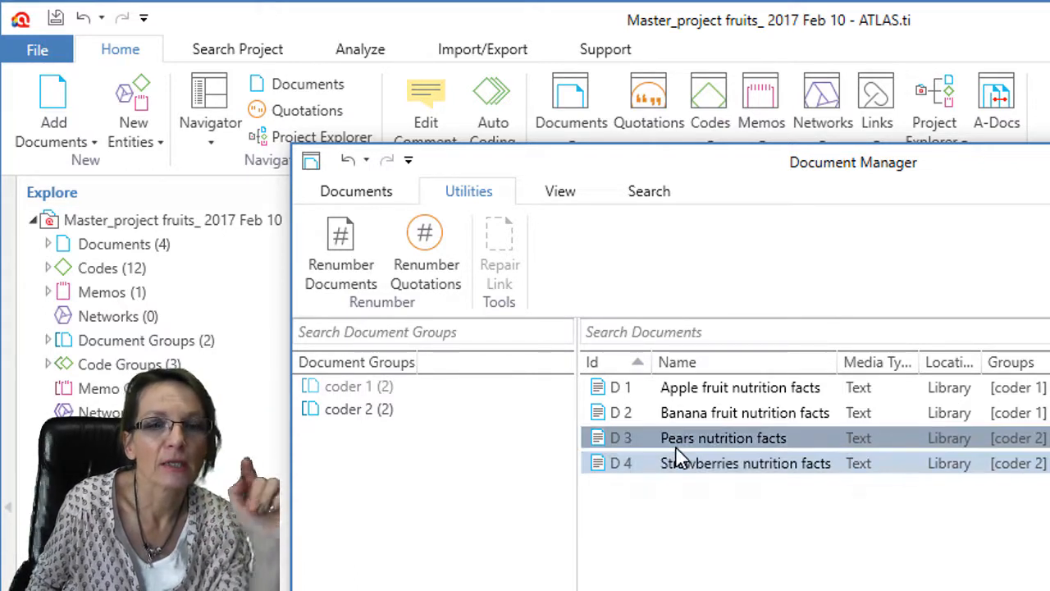
ctrl+click(686, 389)
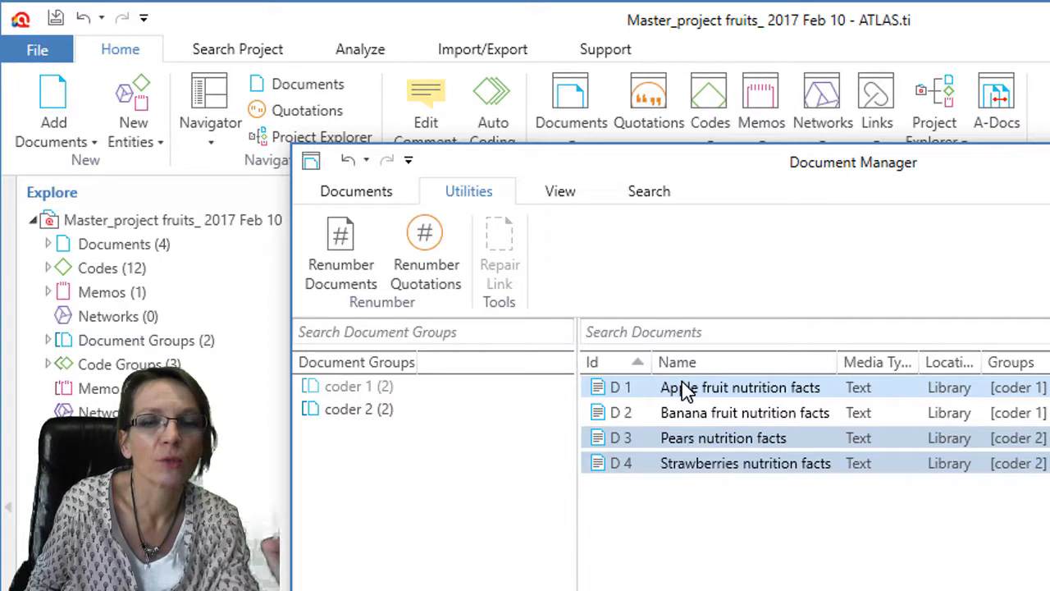
ctrl+click(686, 389)
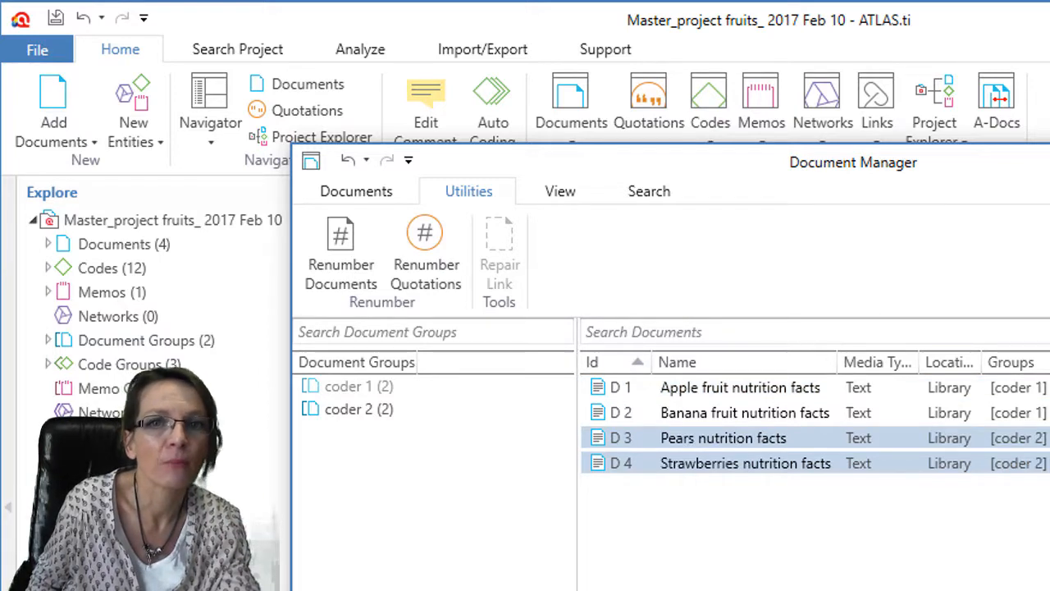
key(alt+F4)
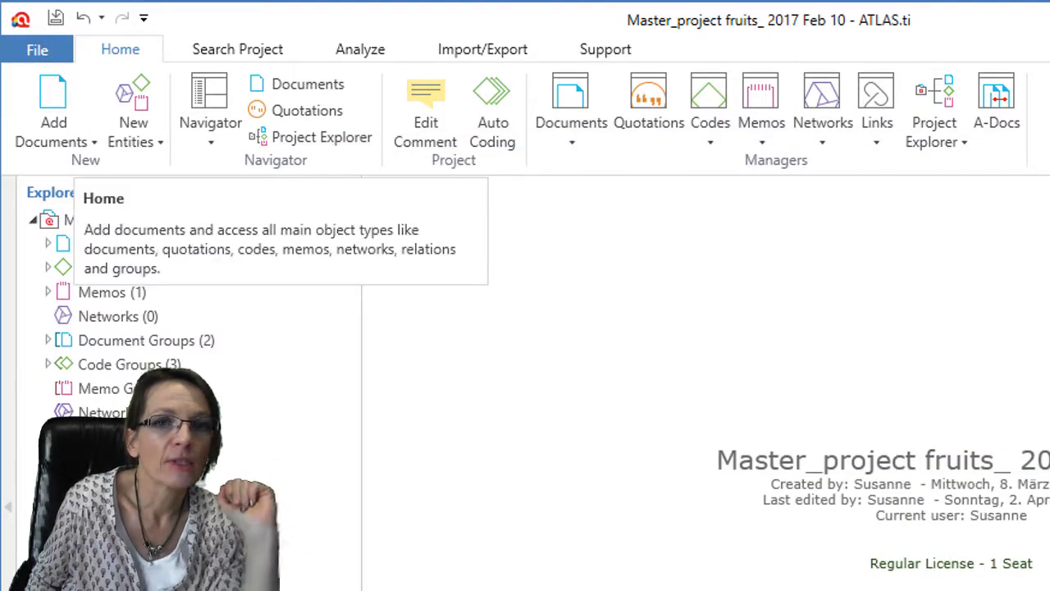
- Open the Code Manager to review the project's codes
click(696, 119)
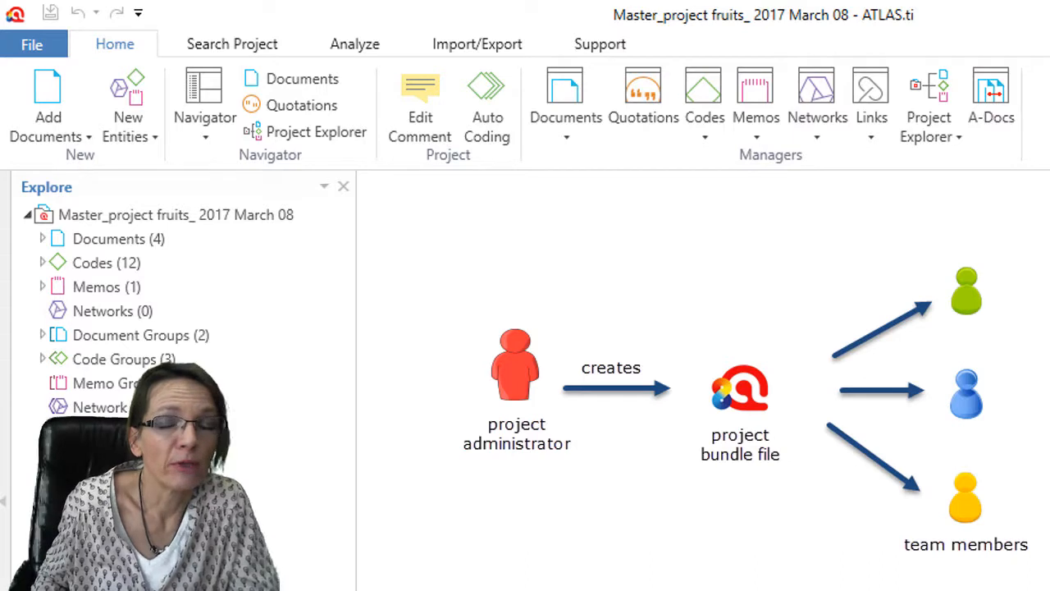
- Export the master project as a project bundle
click(36, 46)
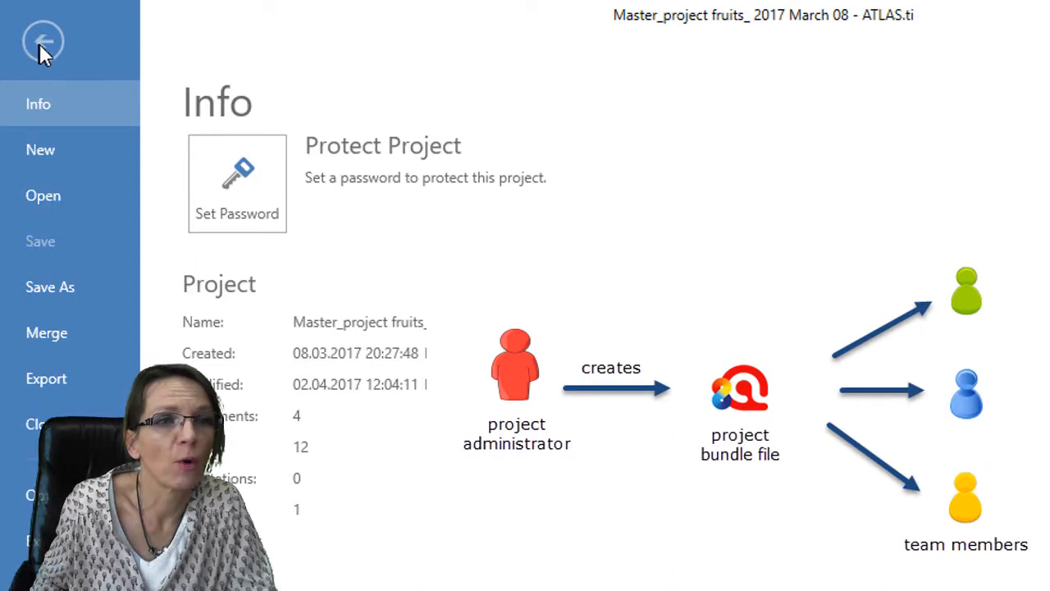
click(64, 382)
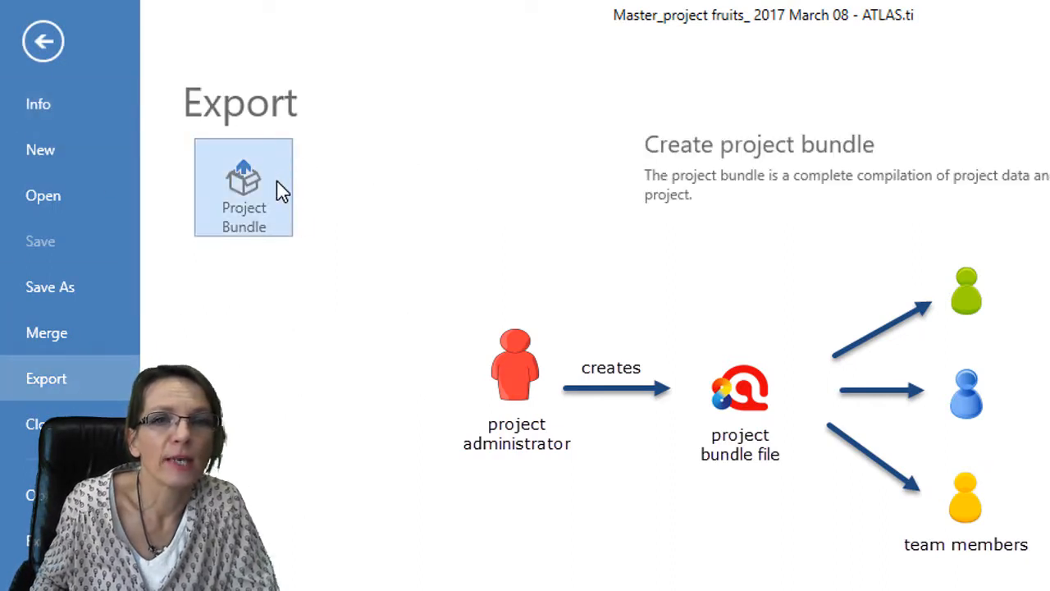
click(244, 189)
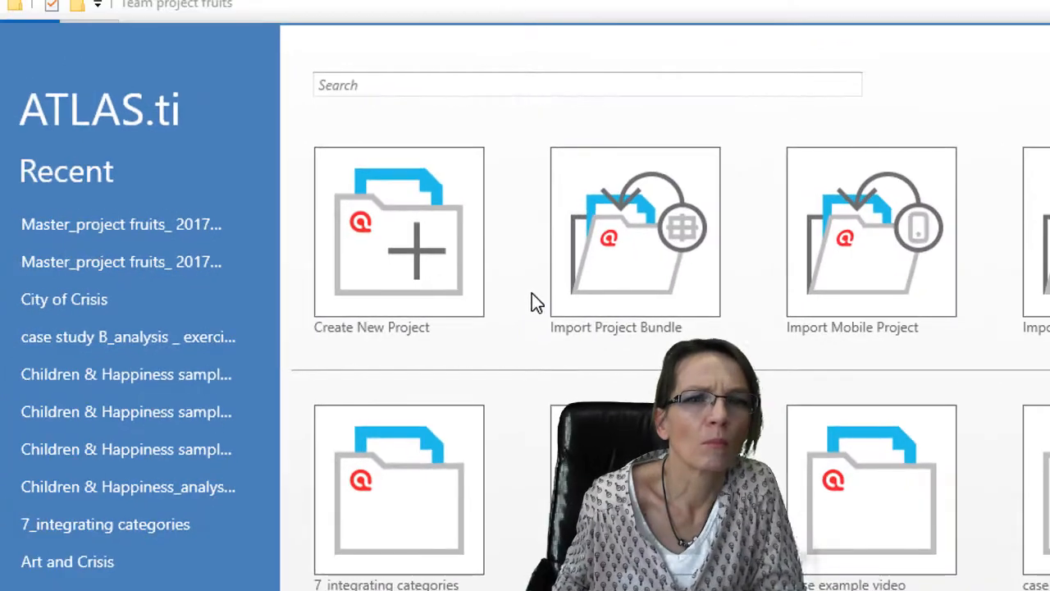
- Open the most recent Master_project fruits_ 2017 March 08 project and close it again to return to the project list
click(162, 228)
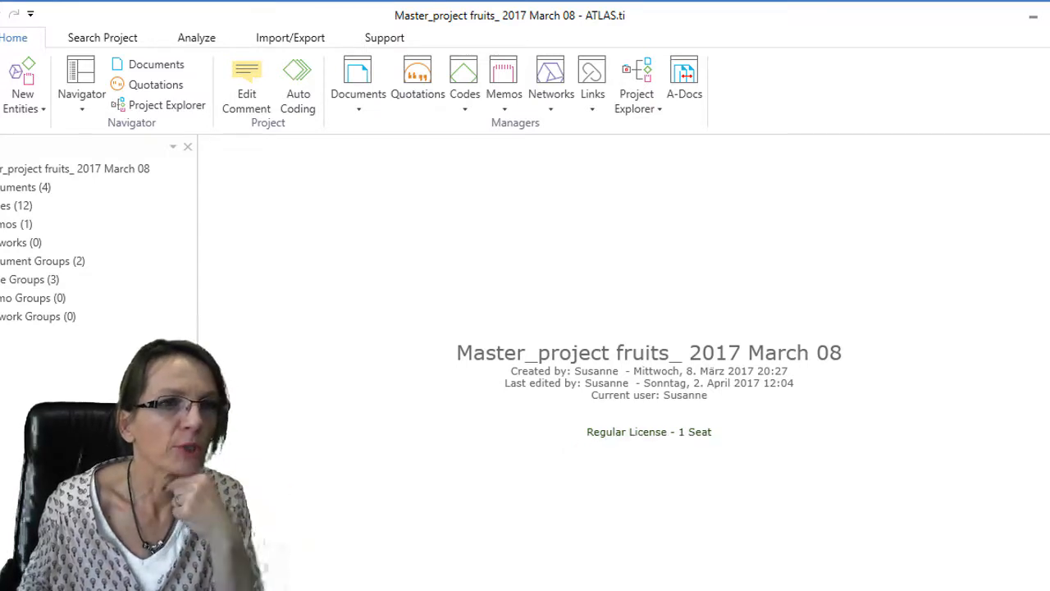
click(0, 38)
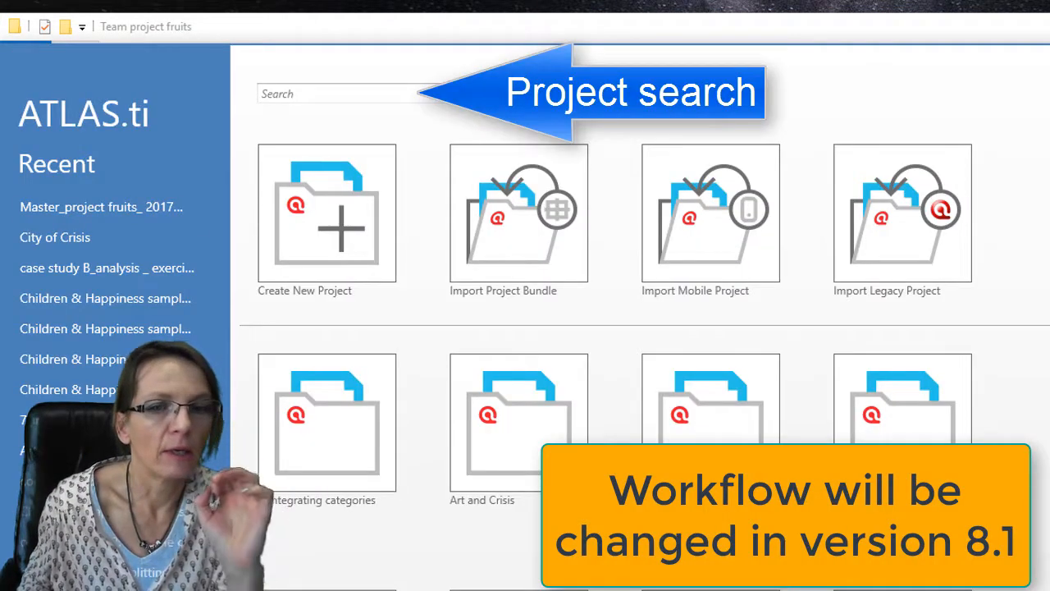
- Search the projects for "fruits" and rename the master project as "project fruits_ 2017 March 08_coder 1"
click(391, 98)
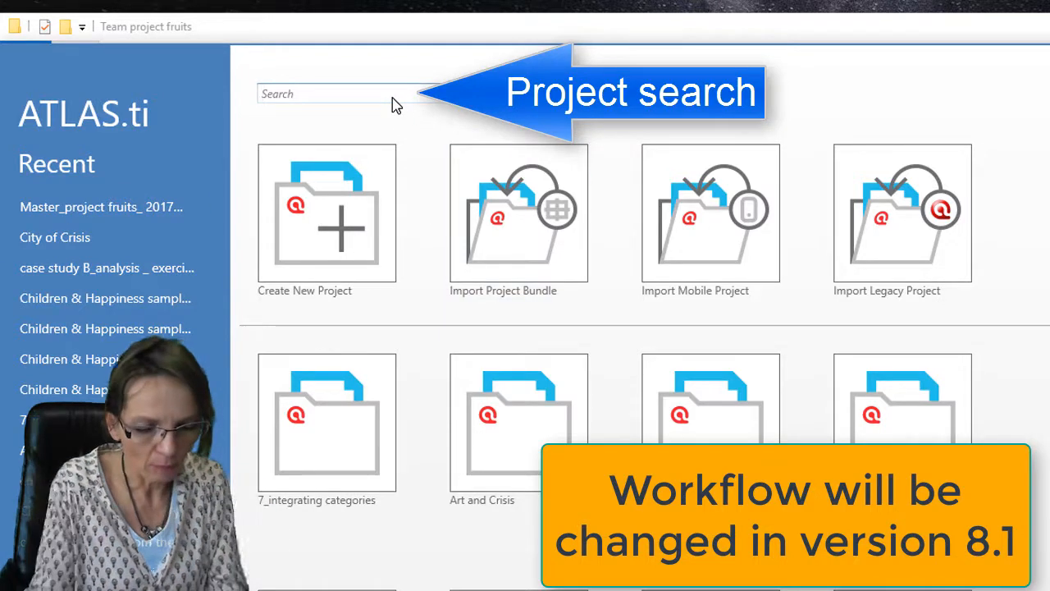
text(fruits)
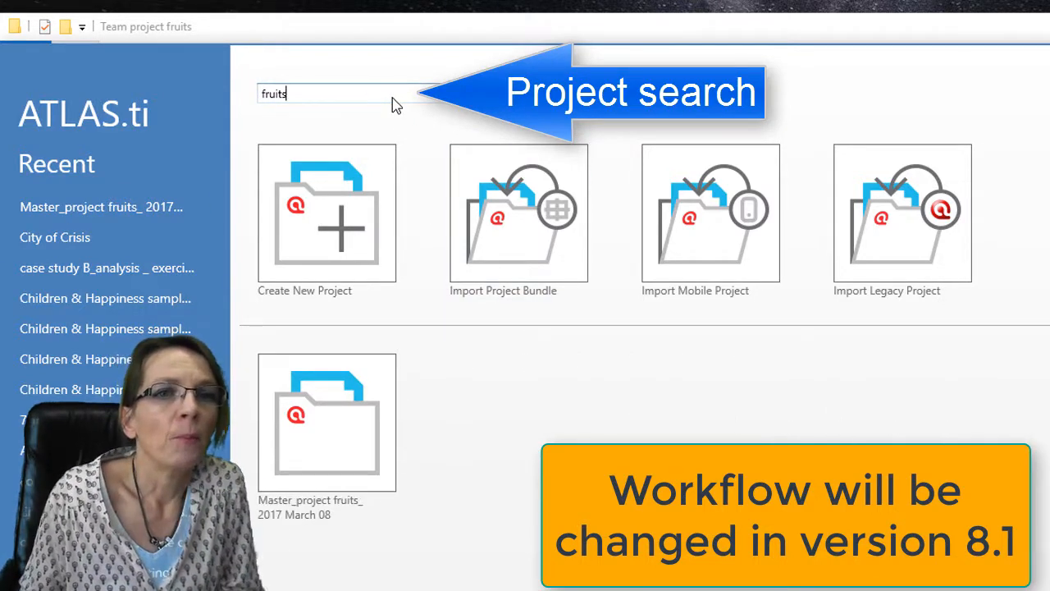
mouse_move(333, 426)
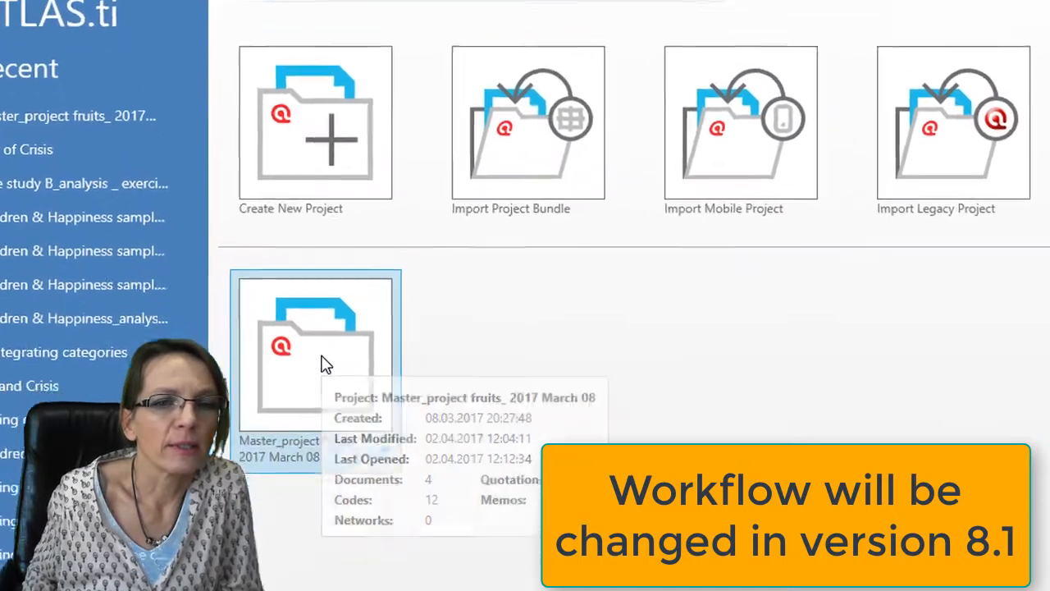
right_click(332, 376)
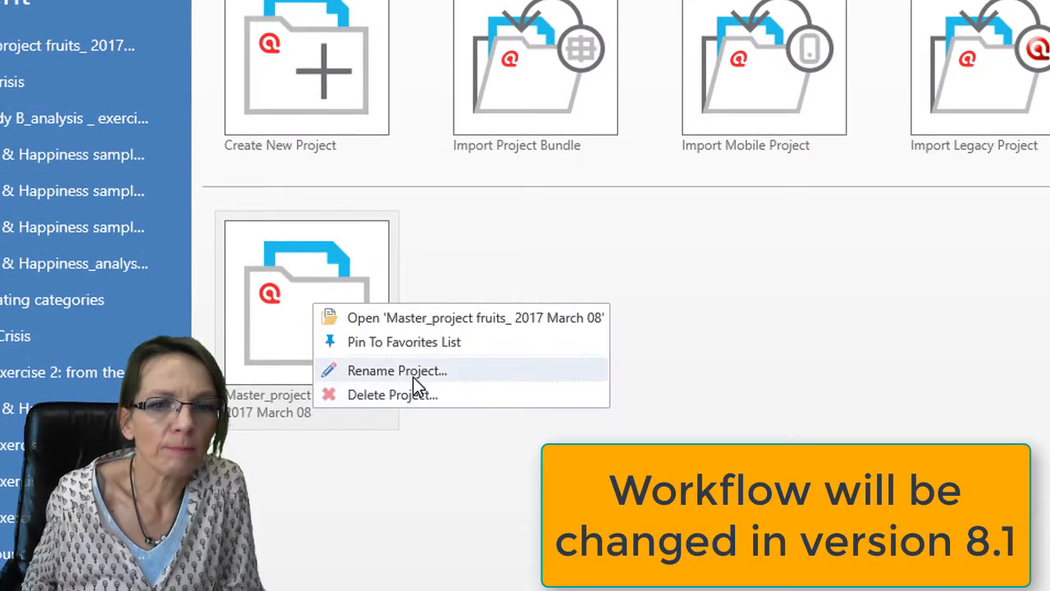
click(443, 464)
click(594, 243)
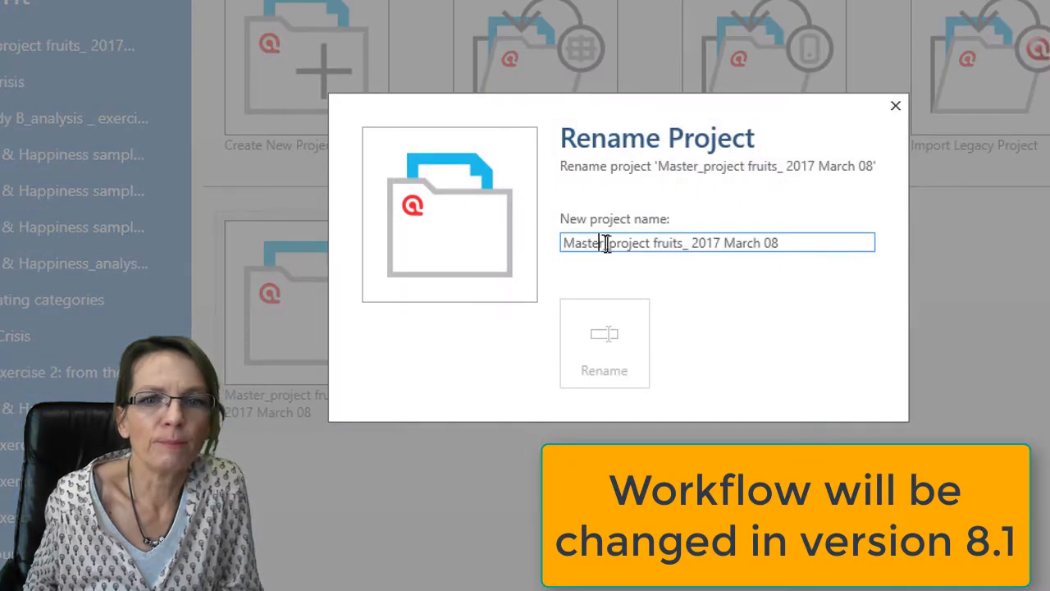
drag(611, 244, 565, 236)
key(BackSpace)
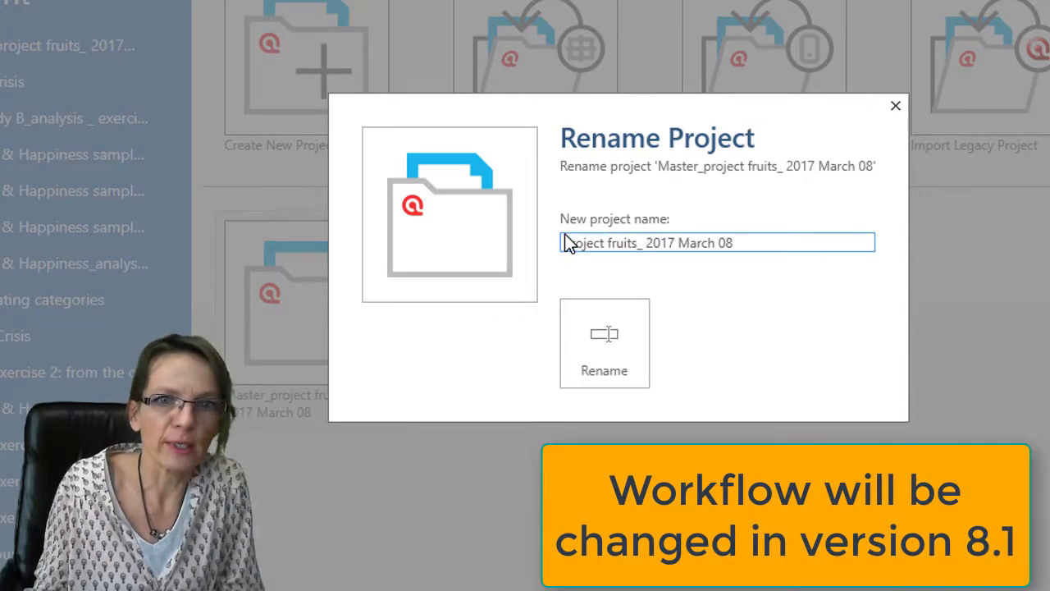
key(Delete)
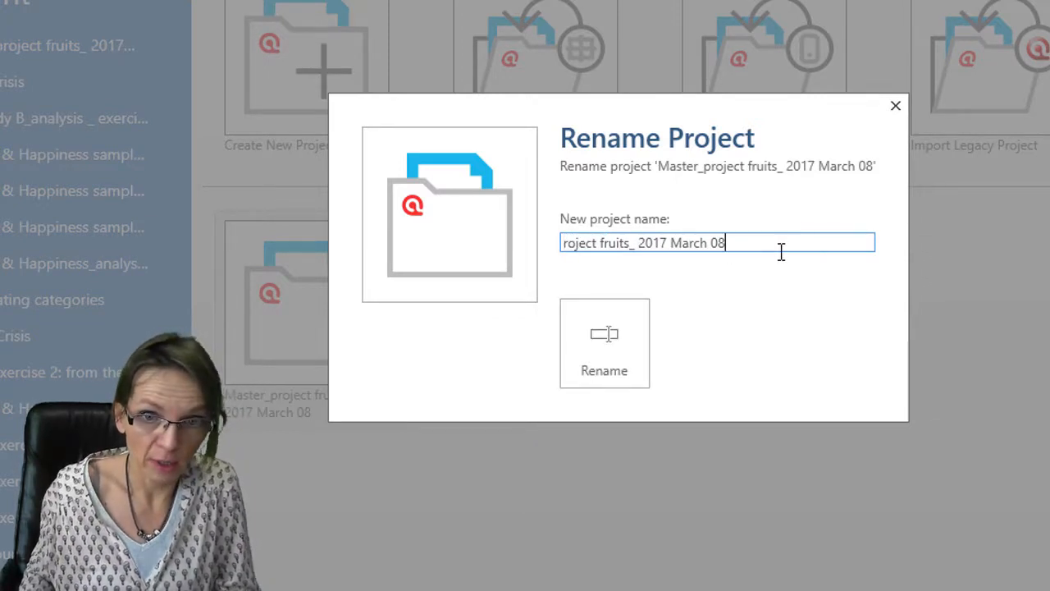
text(_)
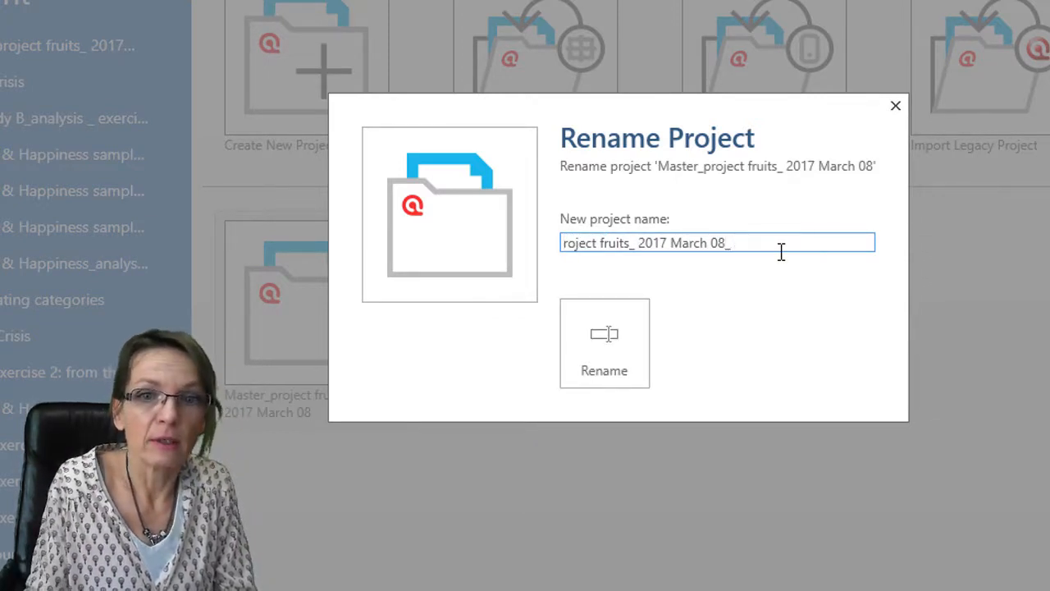
text(coder 1)
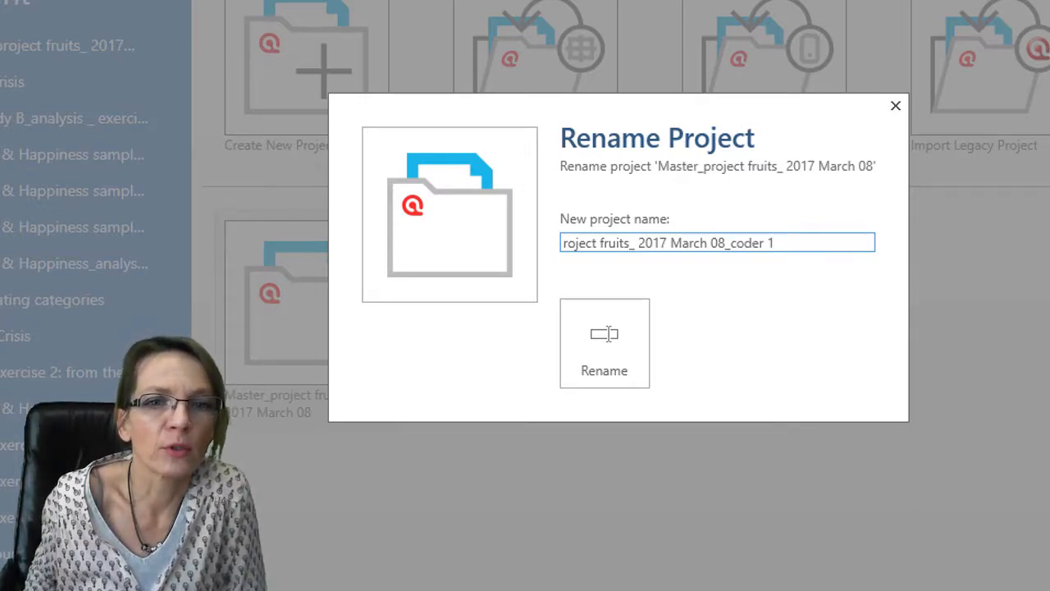
key(Return)
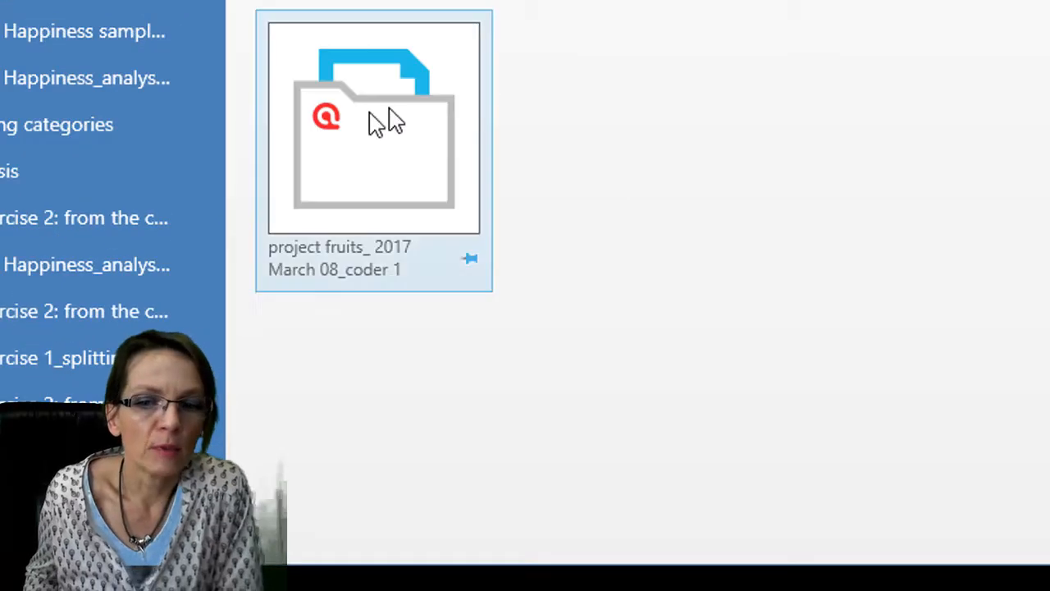
- Open the renamed coder 1 project and switch the current user to coder 1
mouse_move(272, 329)
double_click(328, 164)
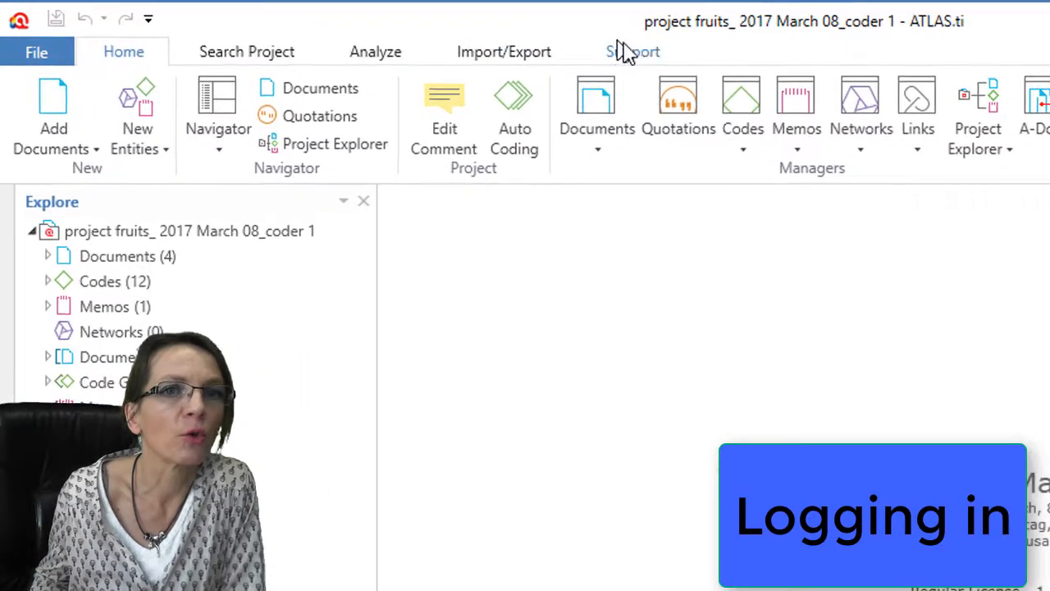
click(623, 51)
click(286, 107)
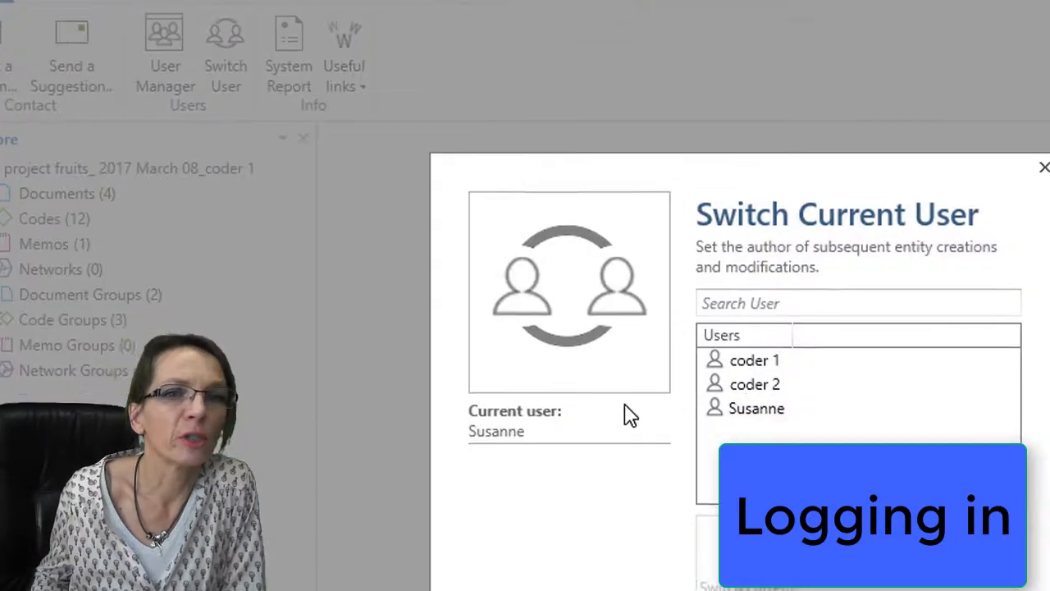
click(780, 363)
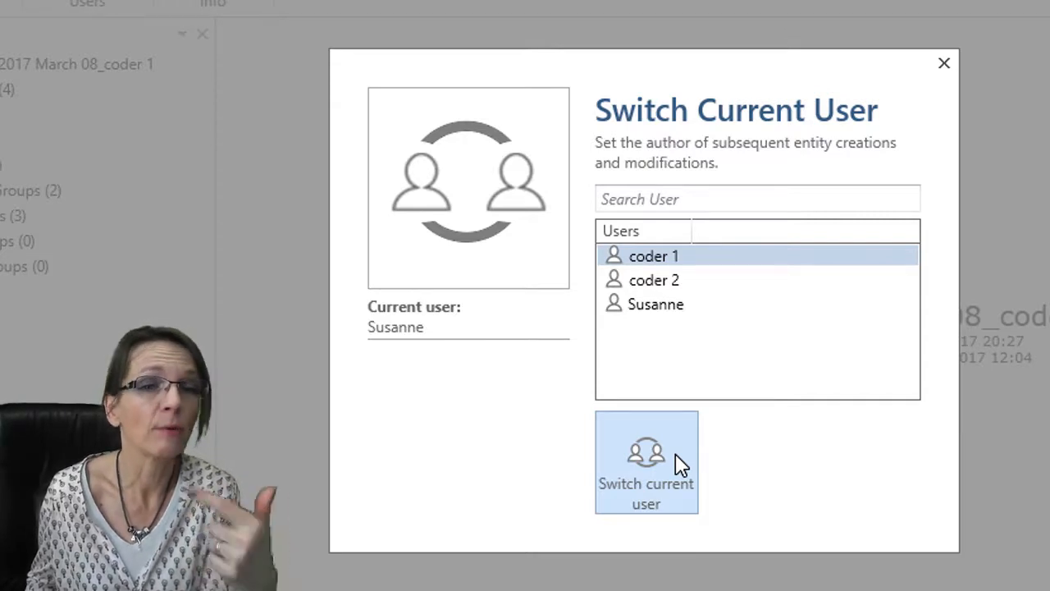
click(680, 464)
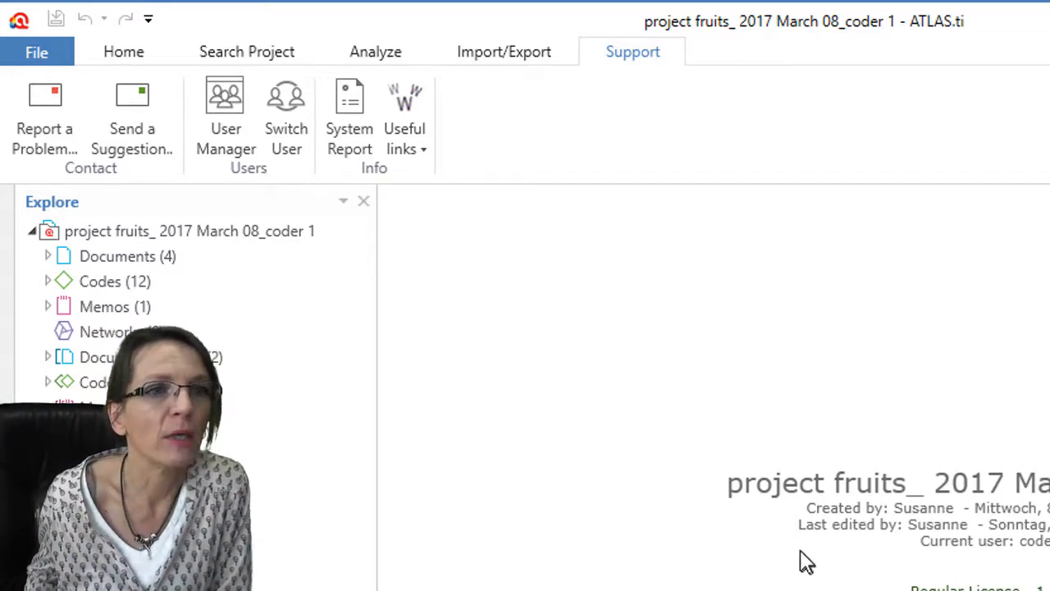
- In the Document Manager, show only the documents in group coder 1 and select Apple fruit nutrition facts
click(127, 51)
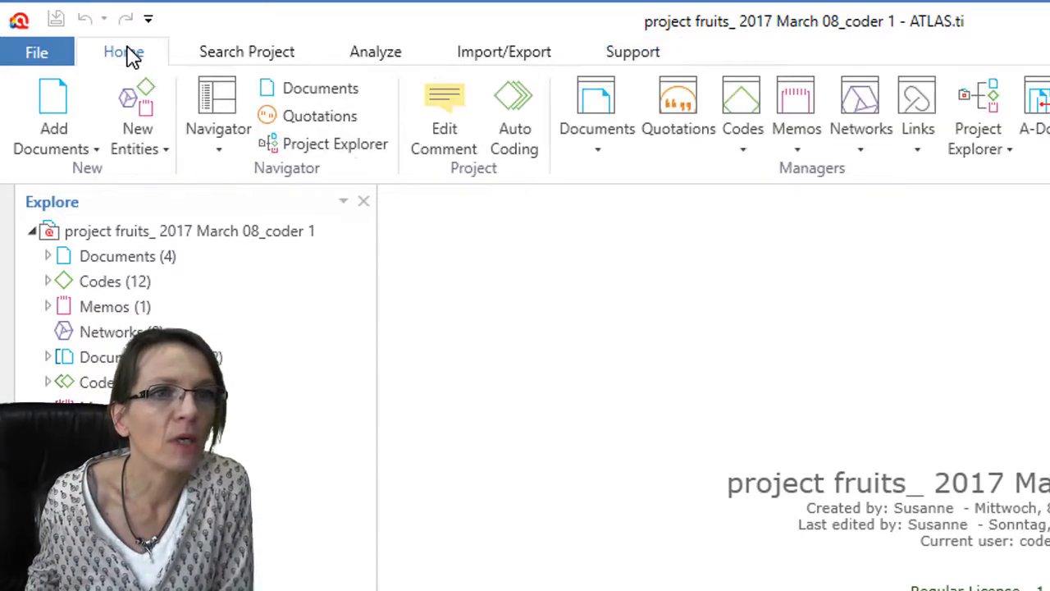
click(602, 123)
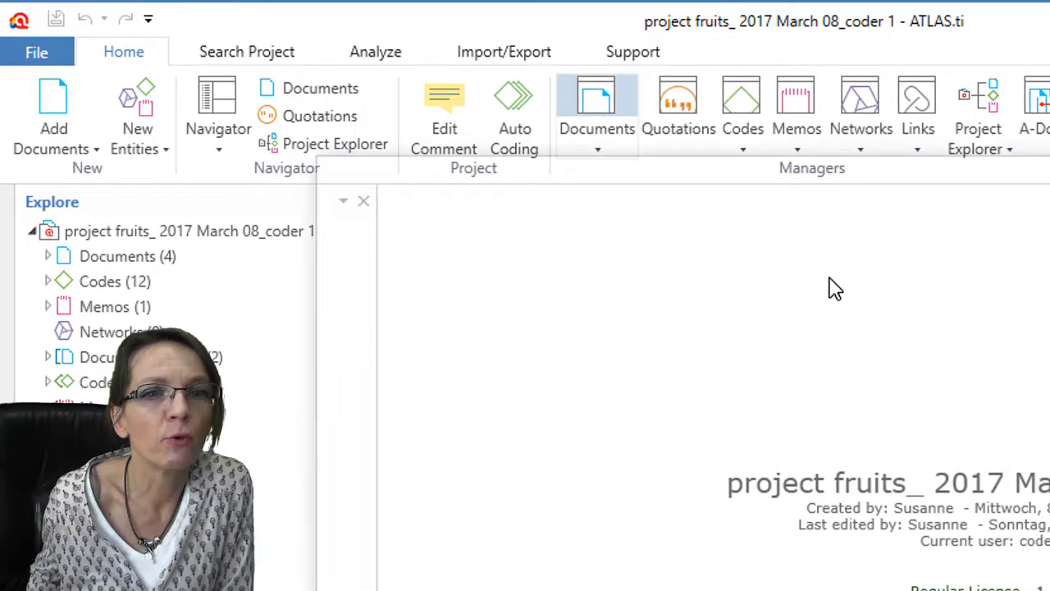
click(385, 410)
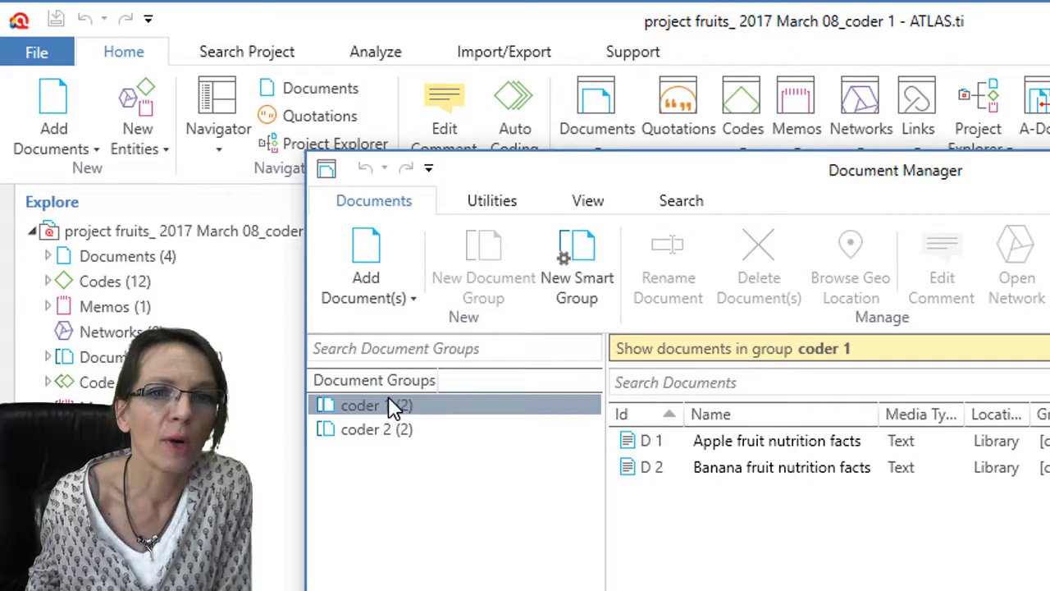
click(747, 438)
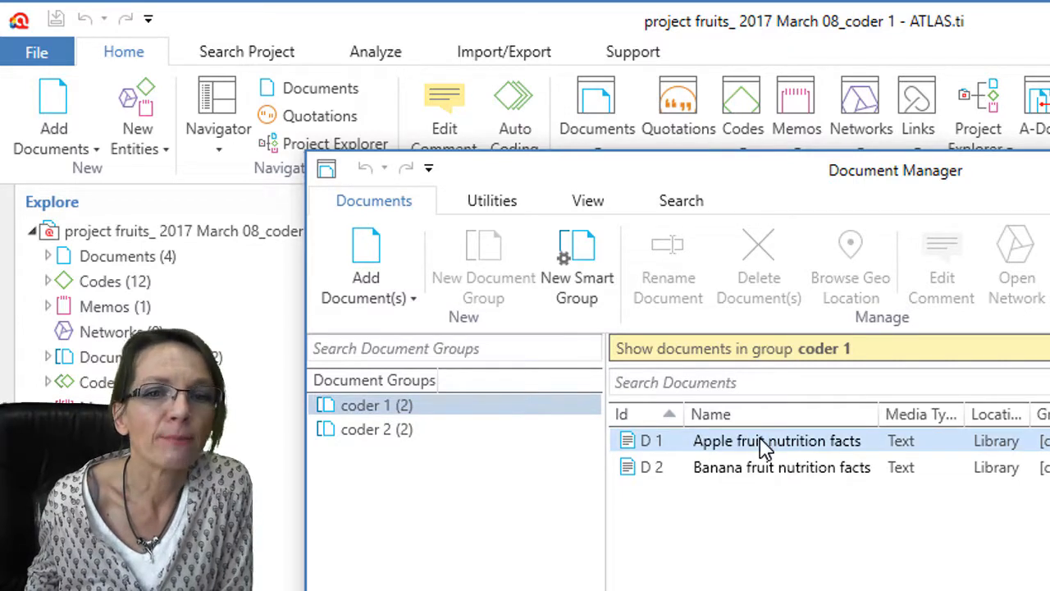
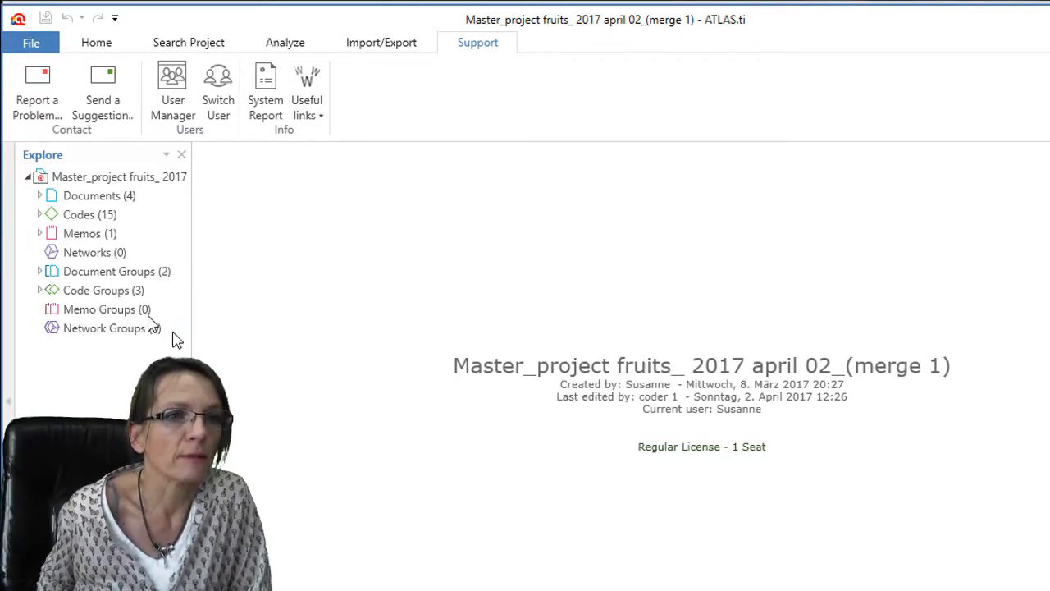
- Expand the documents in the merge 1 project's Explore tree and widen it to check their full names and quotation counts
click(40, 195)
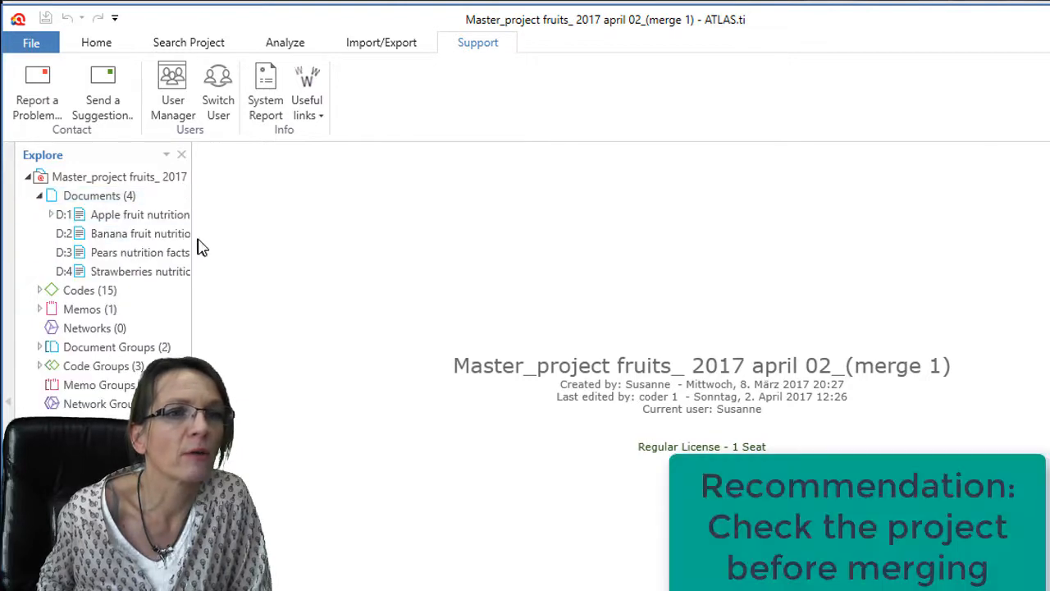
drag(194, 234, 450, 235)
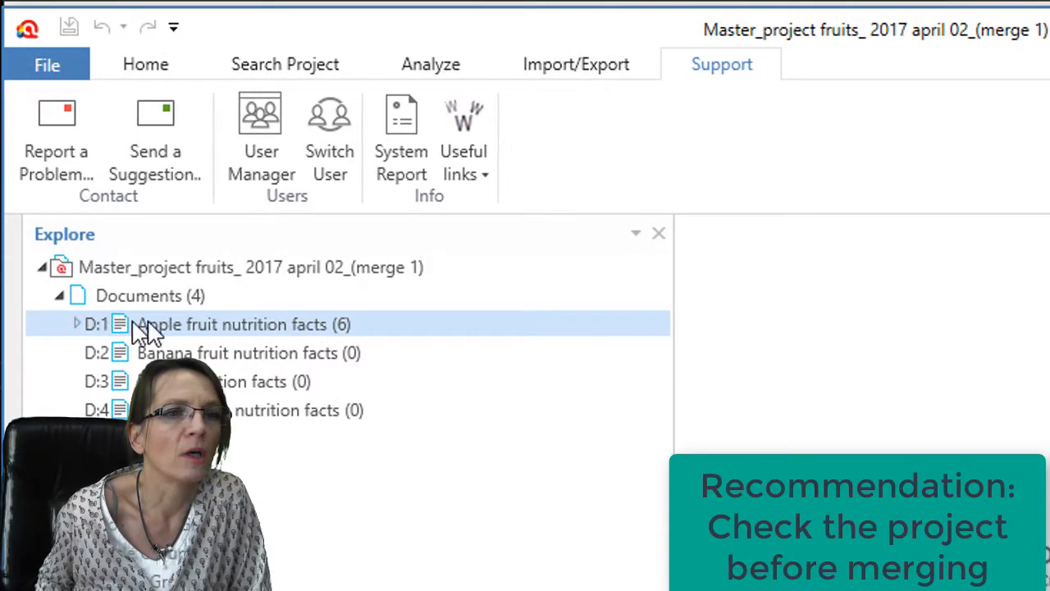
- Open the Code Manager for the merge 1 project and place the Author column between Density and Groups
click(140, 70)
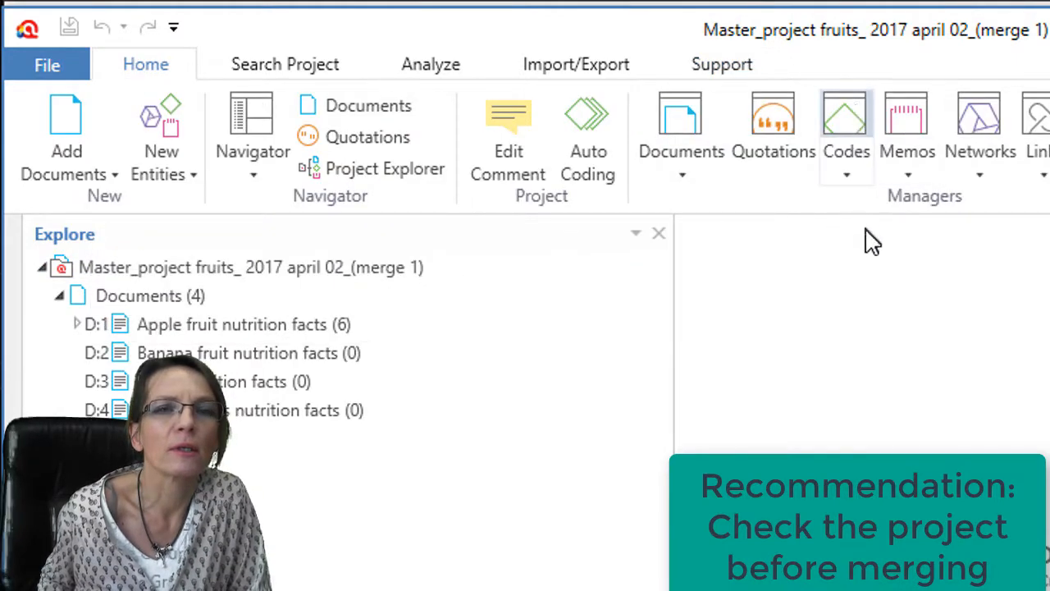
click(842, 131)
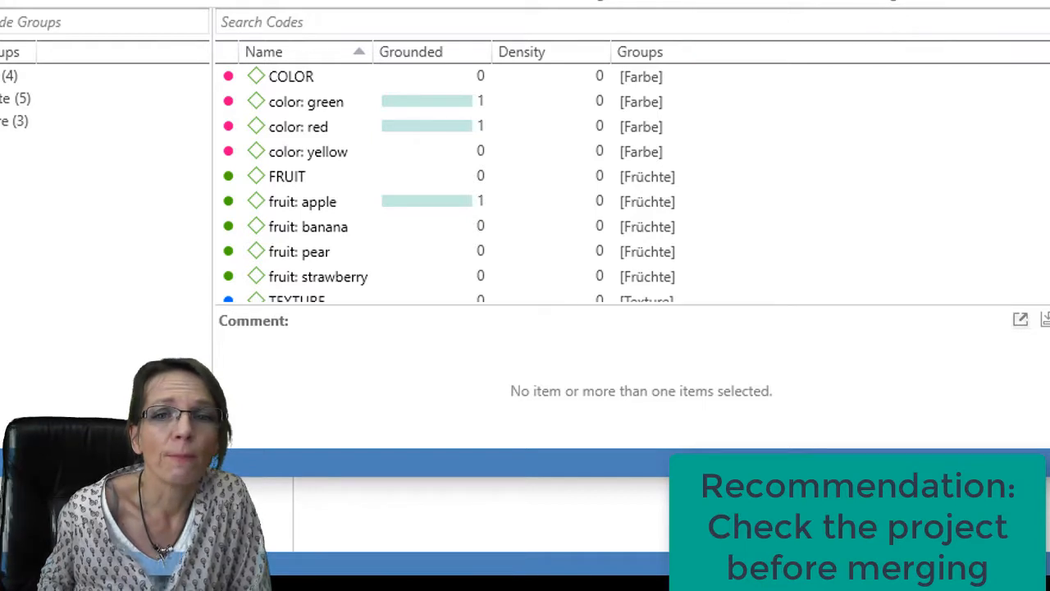
drag(1044, 201, 1049, 201)
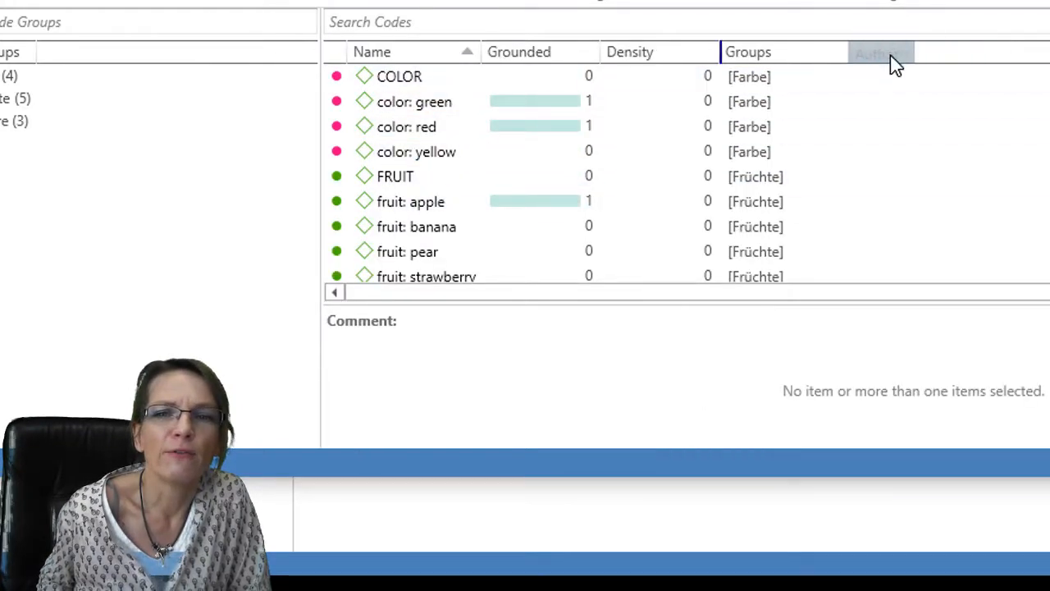
drag(1030, 51, 800, 59)
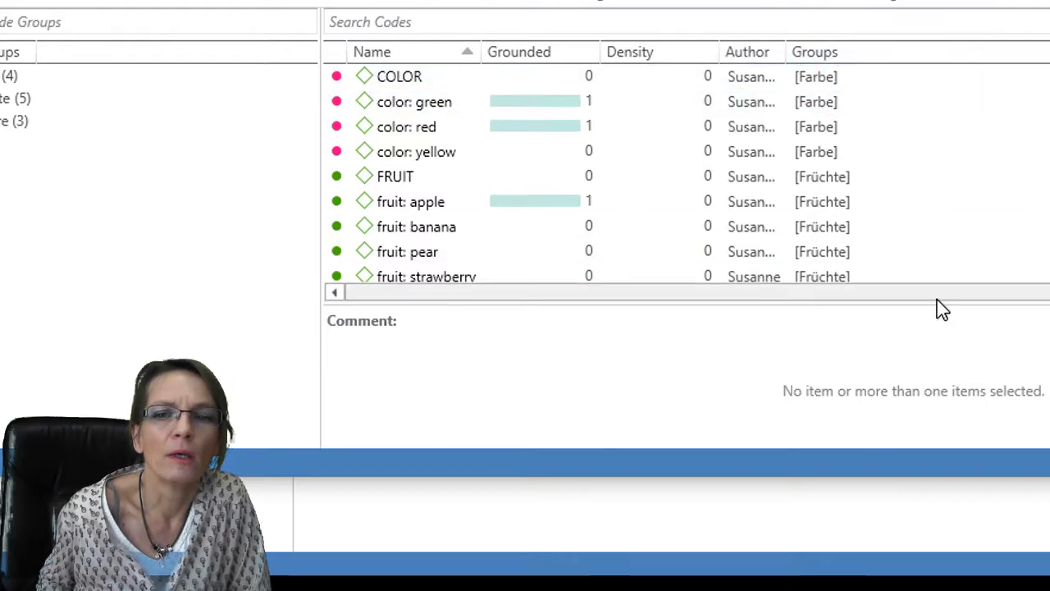
- Enlarge the Code Manager and its code list, and widen the Author and Name columns to review each code's author
drag(938, 300, 940, 363)
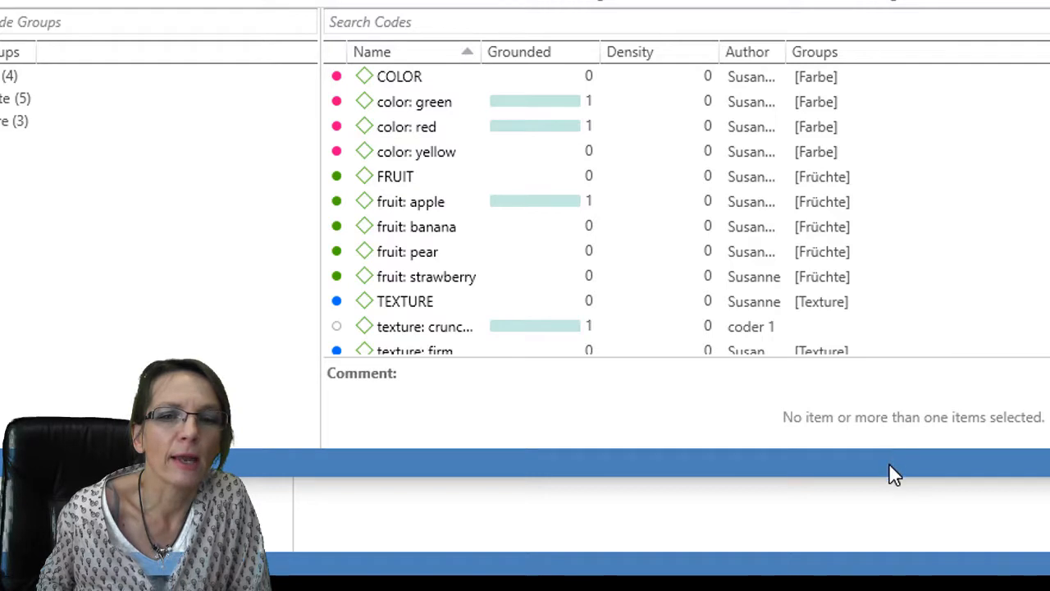
drag(888, 474, 884, 589)
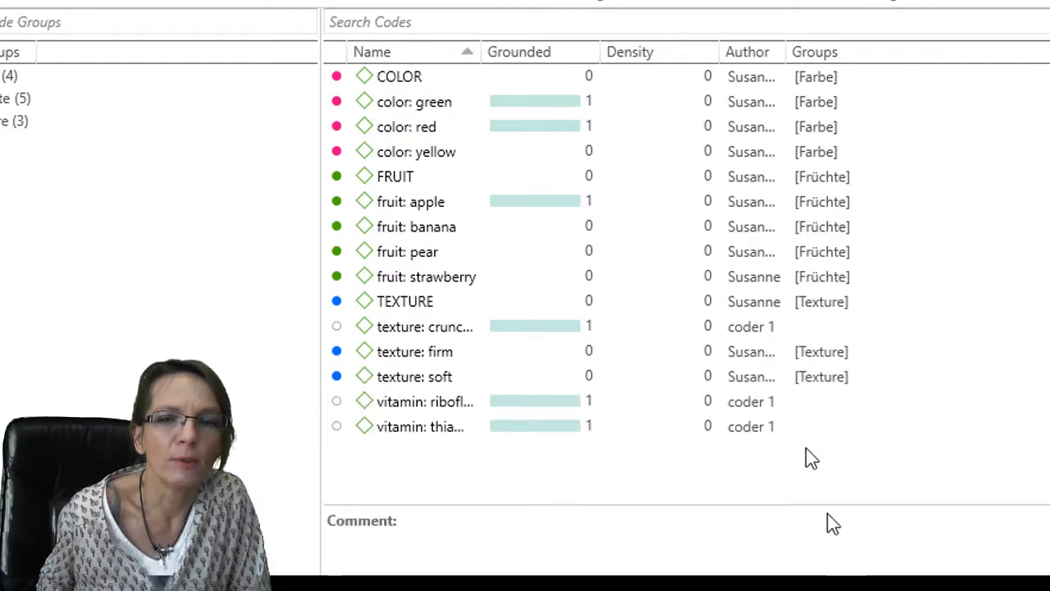
drag(786, 52, 853, 51)
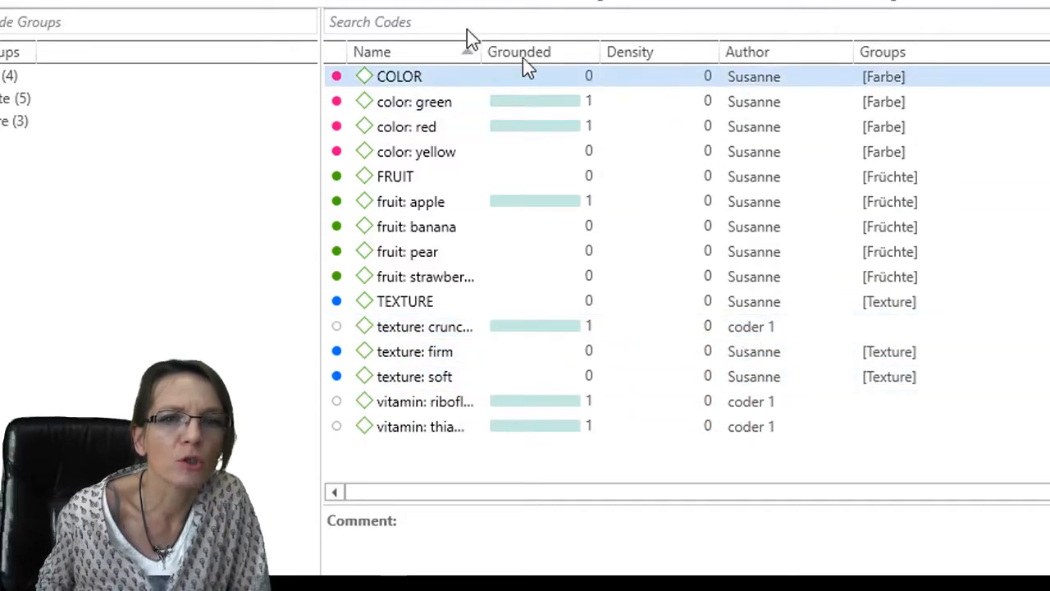
drag(481, 51, 607, 52)
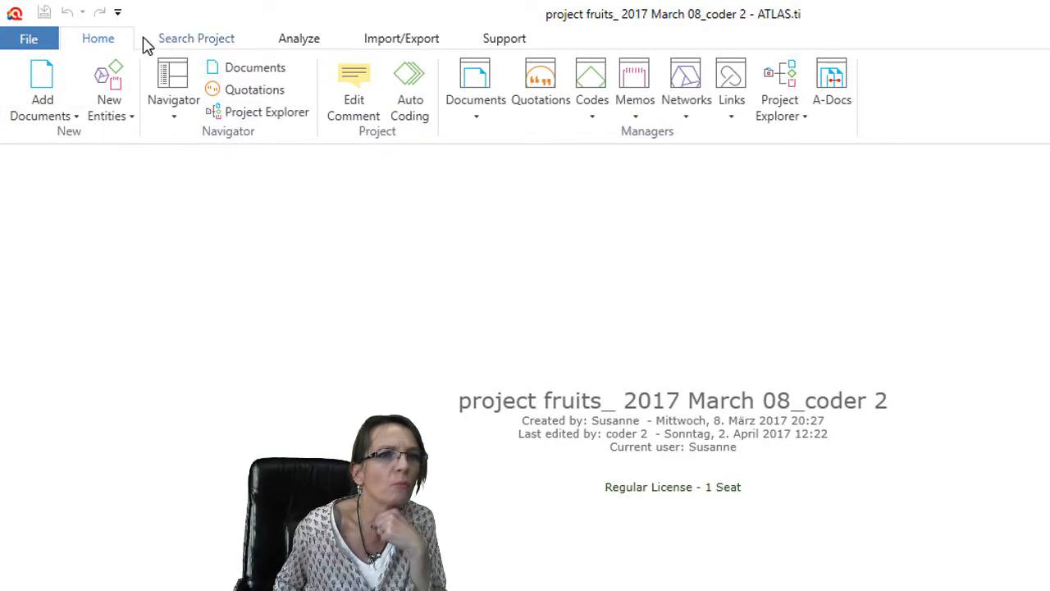
- Show the Explore tree of the coder 2 project, expand its documents and widen it to check full names and quotation counts
click(175, 80)
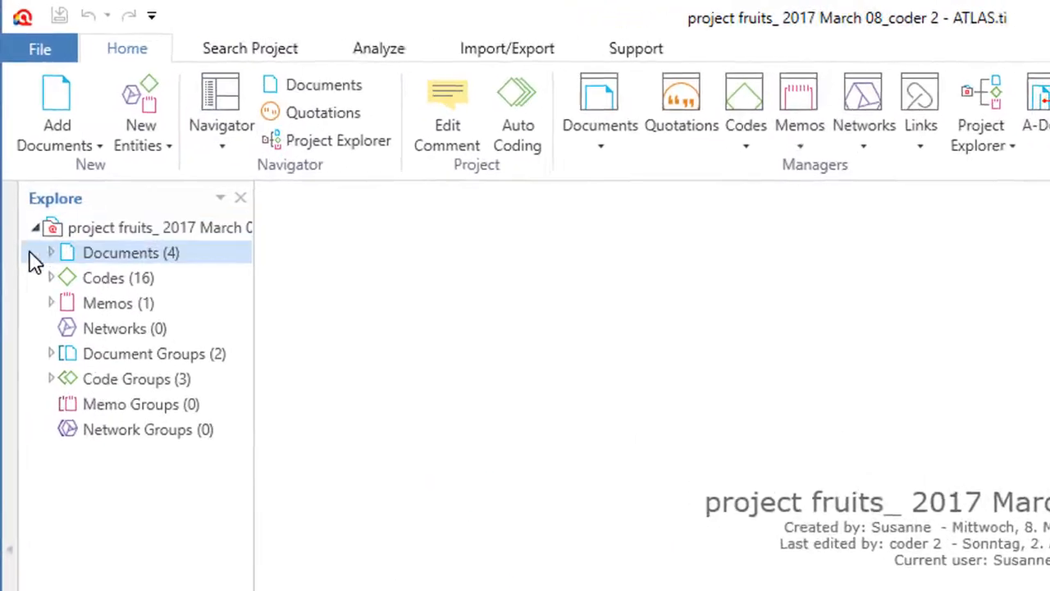
click(56, 271)
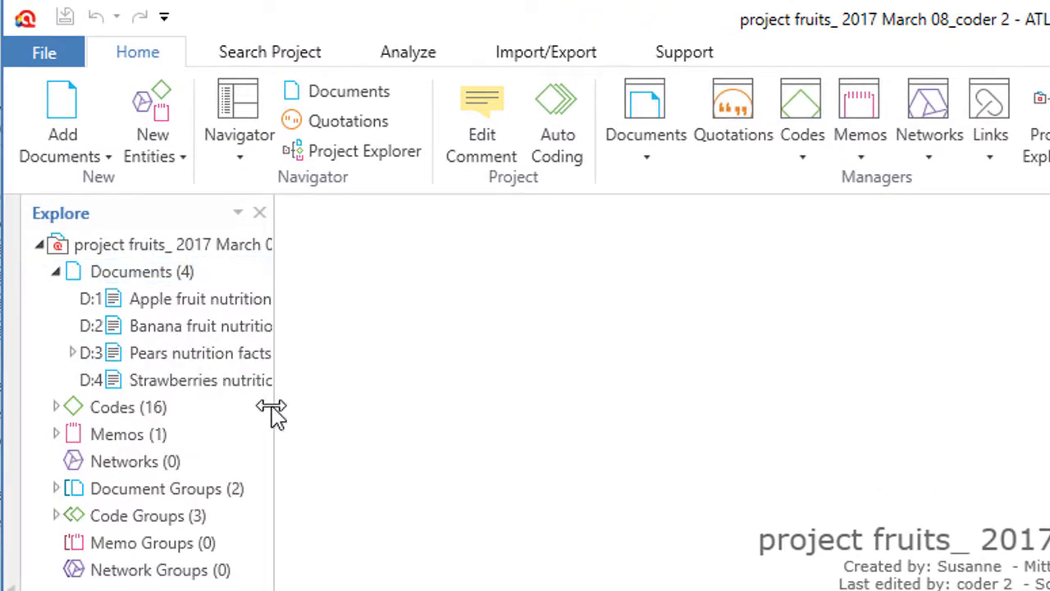
drag(272, 409, 583, 411)
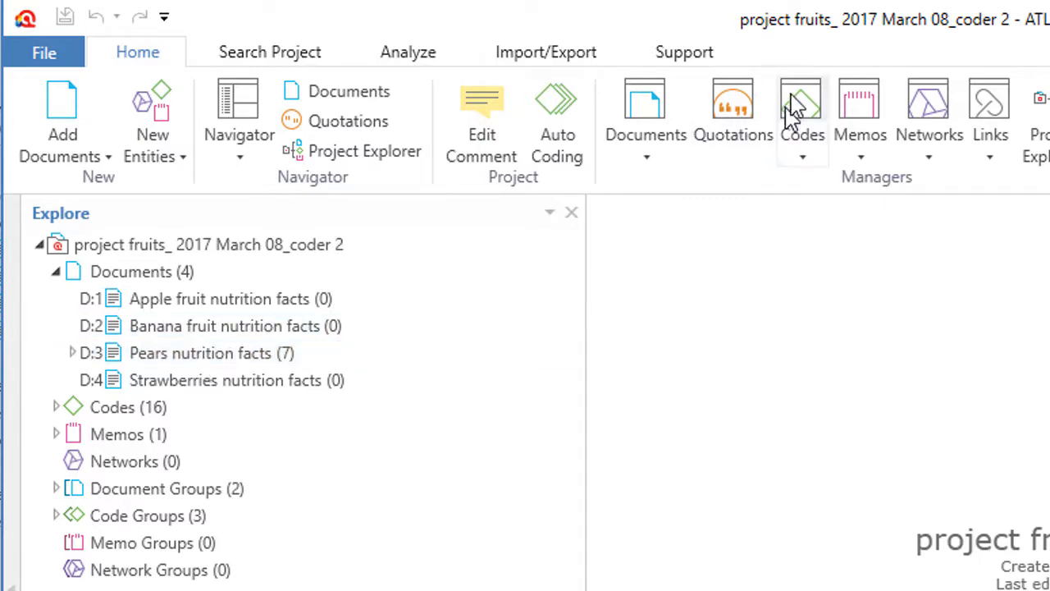
- Open the Code Manager for the coder 2 project and widen the Name column to review each code and its author
click(734, 69)
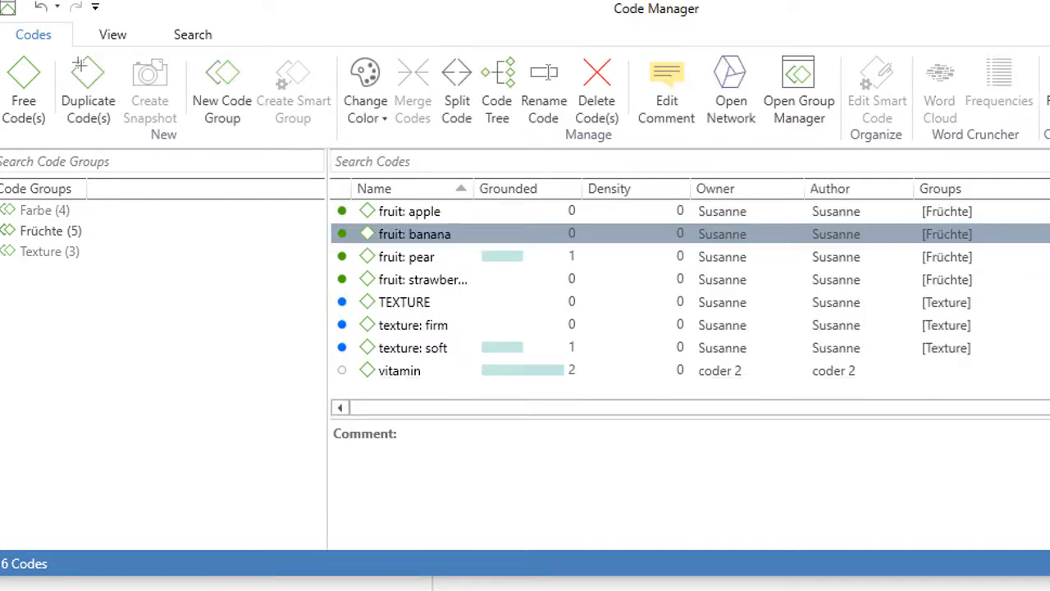
drag(479, 189, 578, 189)
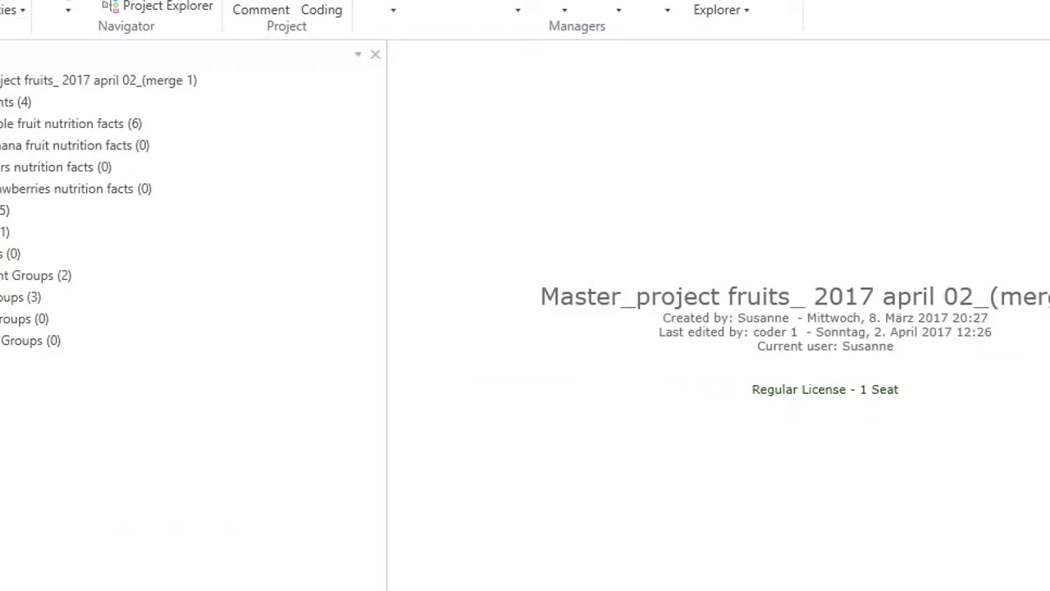
- Choose project fruits_ 2017 March 08_coder 2 as the project to merge into Master_project fruits_ 2017 april 02_(merge 1)
click(29, 37)
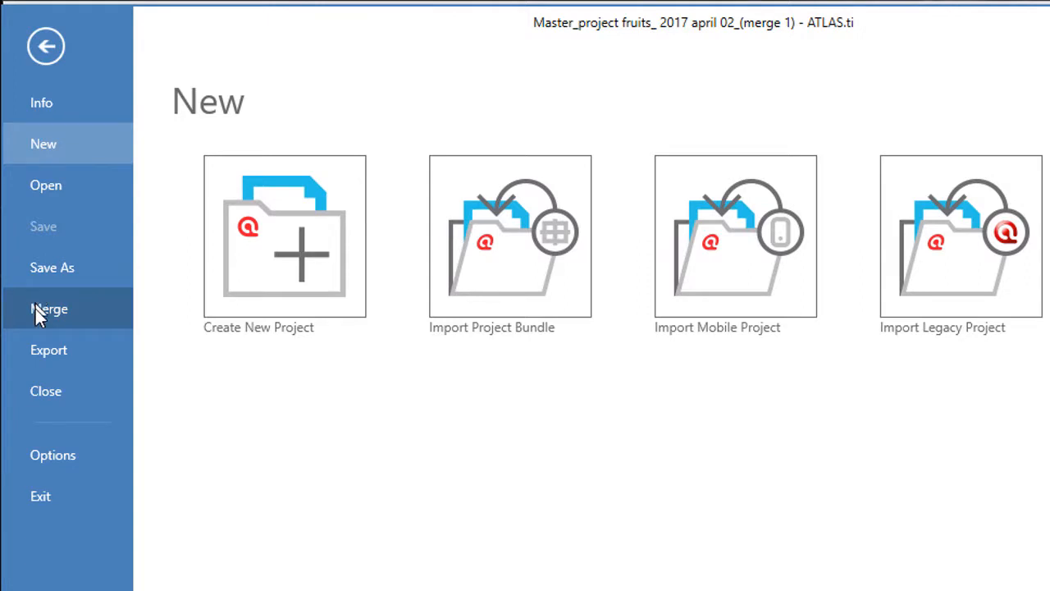
click(33, 303)
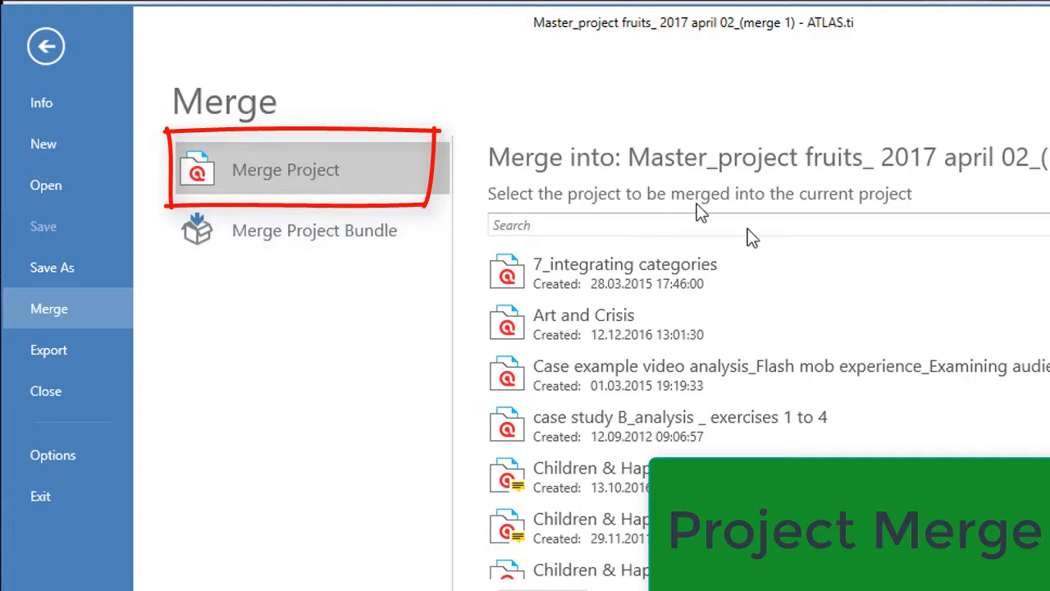
scroll(811, 289, down, 3)
scroll(810, 289, down, 10)
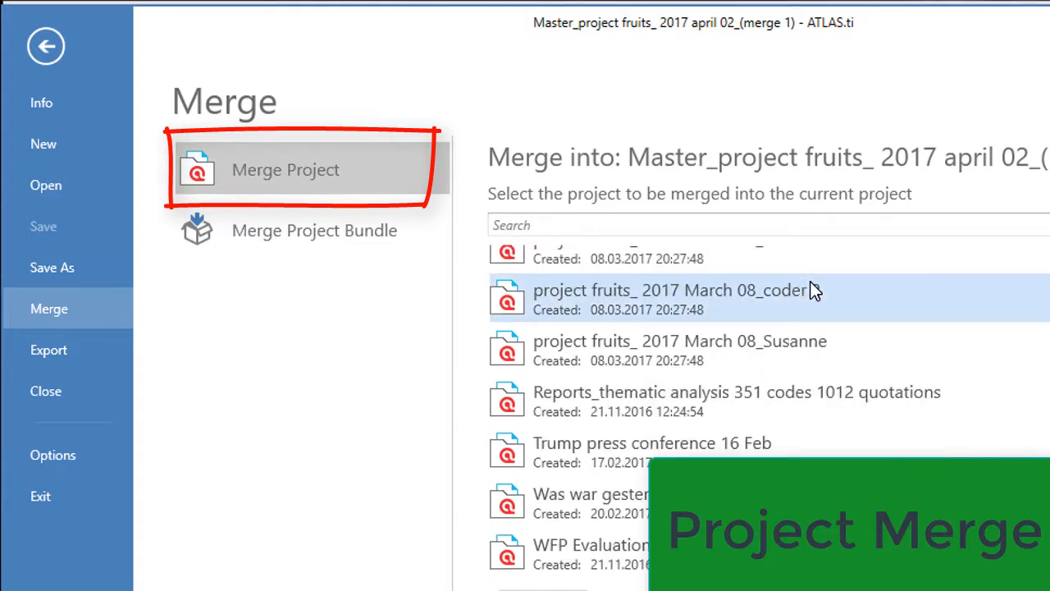
mouse_move(699, 337)
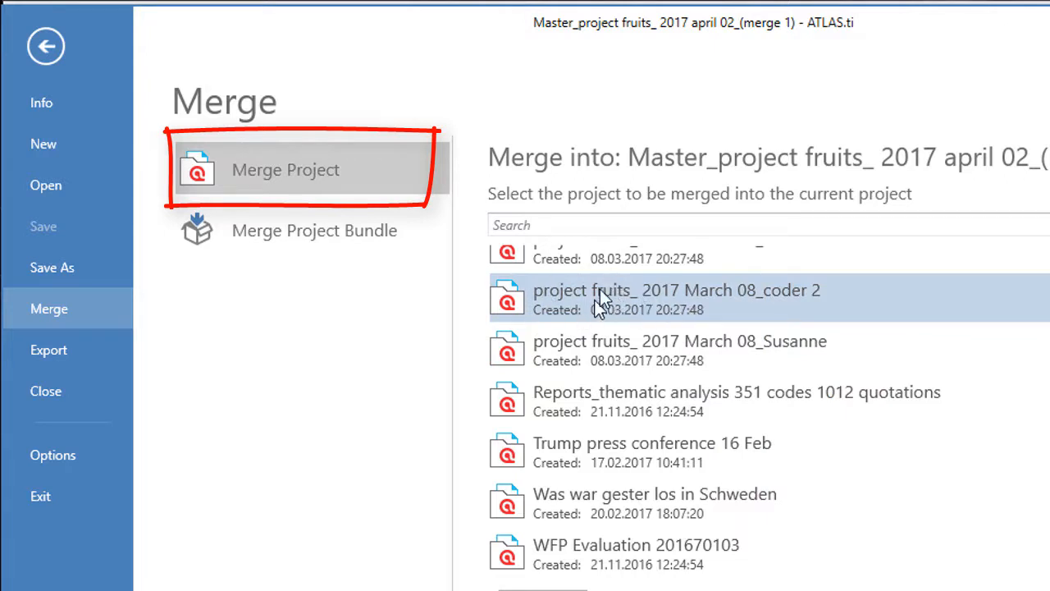
mouse_move(573, 294)
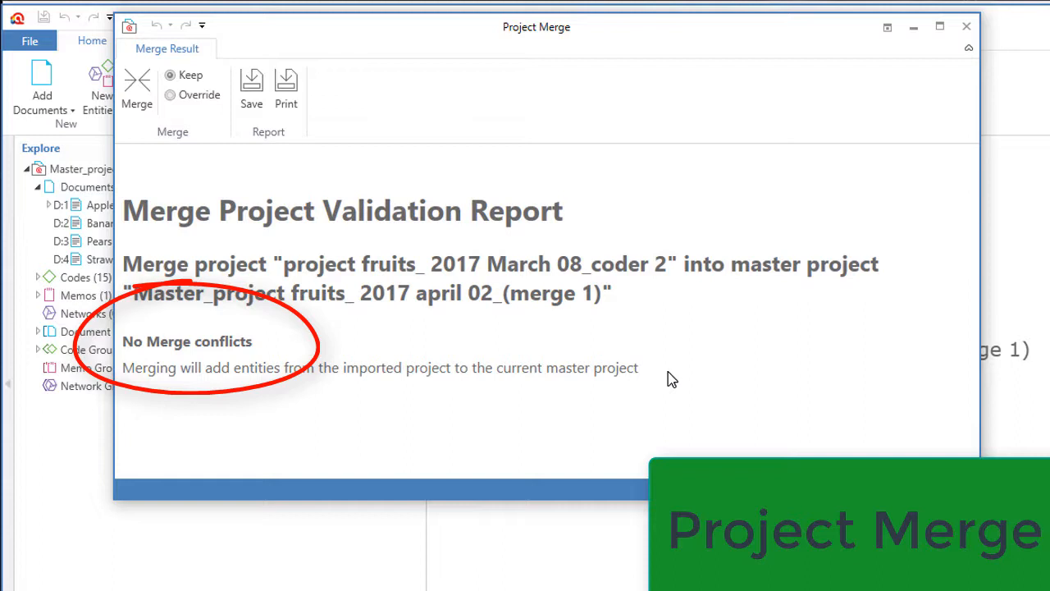
- Run the coder 2 merge with the Keep option, review the merge report's summary table and close the report
click(137, 82)
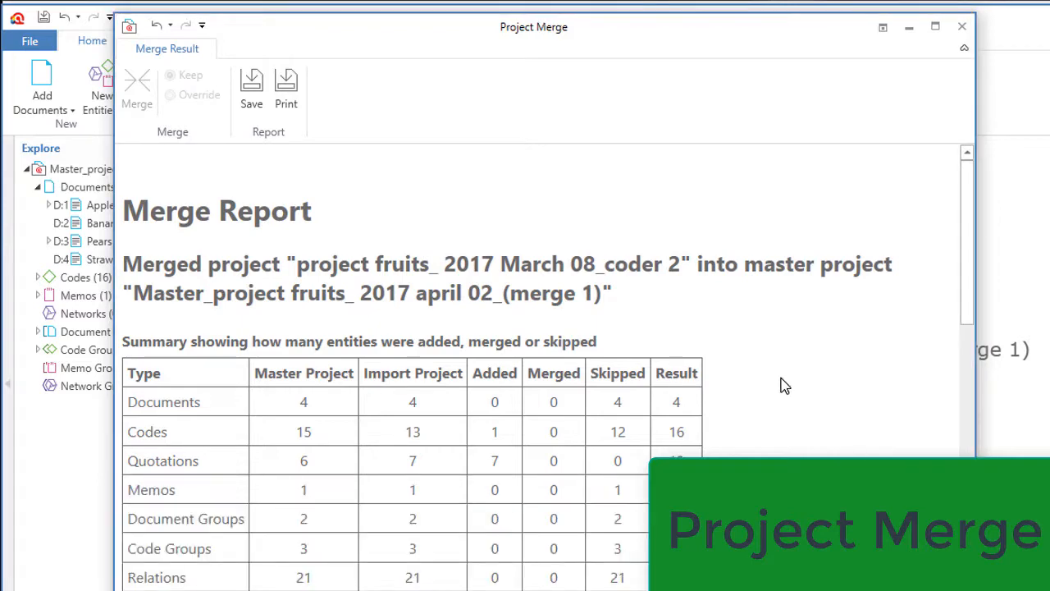
scroll(780, 386, down, 4)
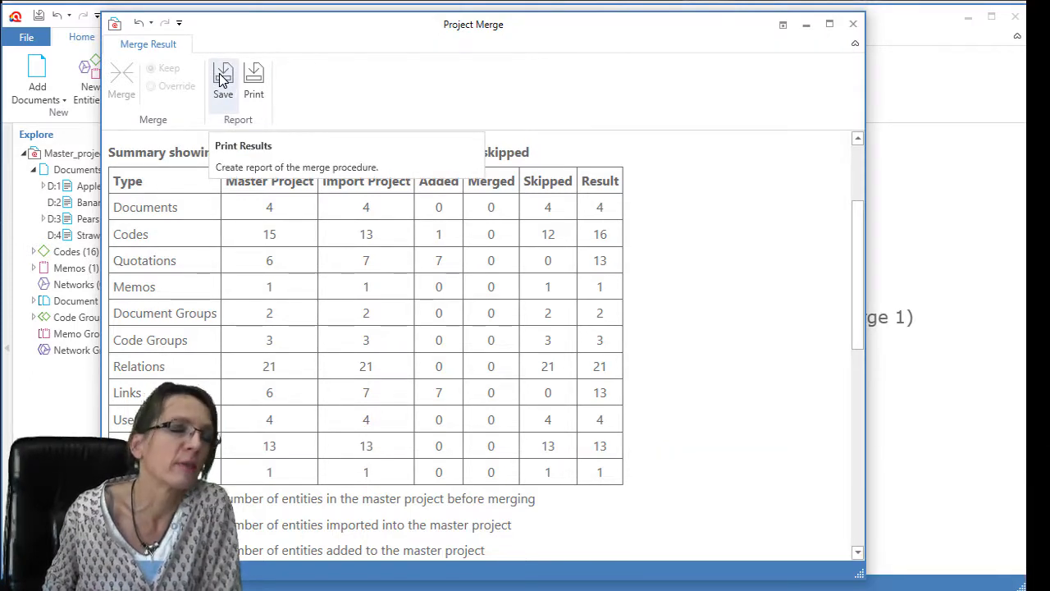
click(854, 25)
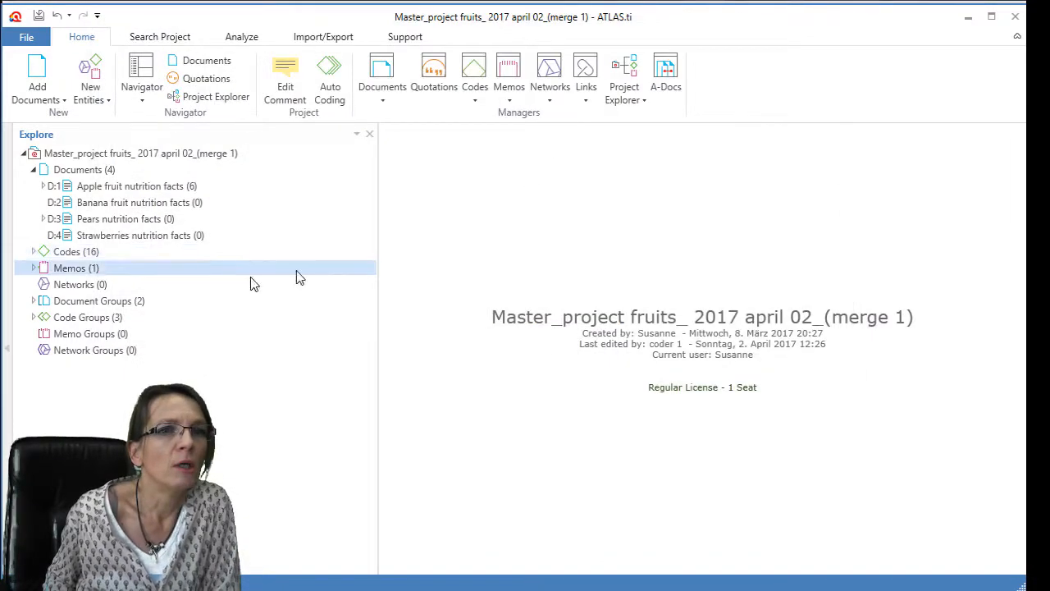
- Recheck the merged project's documents and, in the Code Manager, narrow the Groups column and widen Author to review the codes' authors
click(34, 170)
click(34, 170)
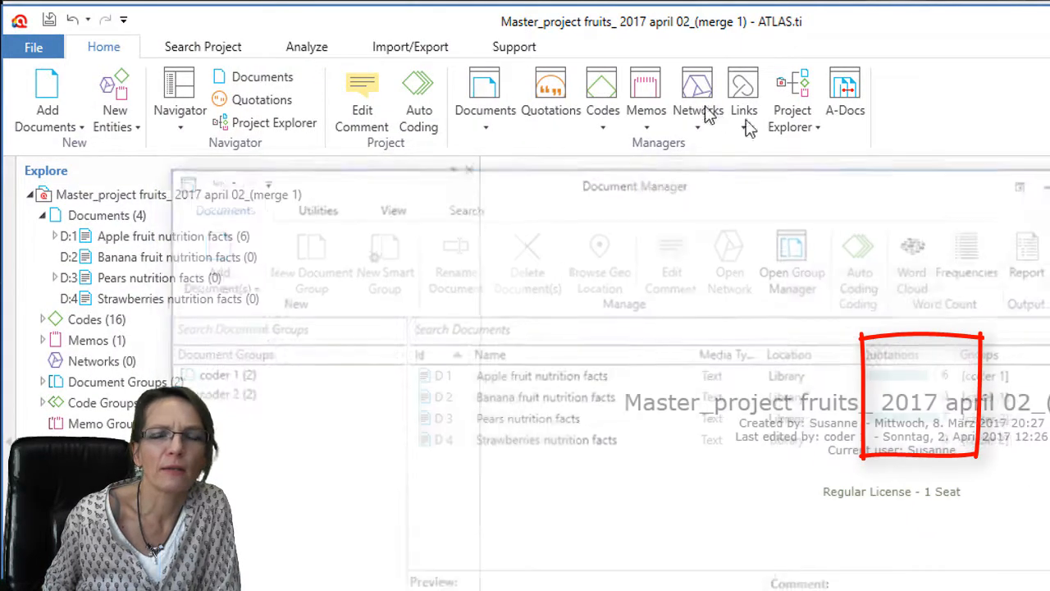
click(608, 86)
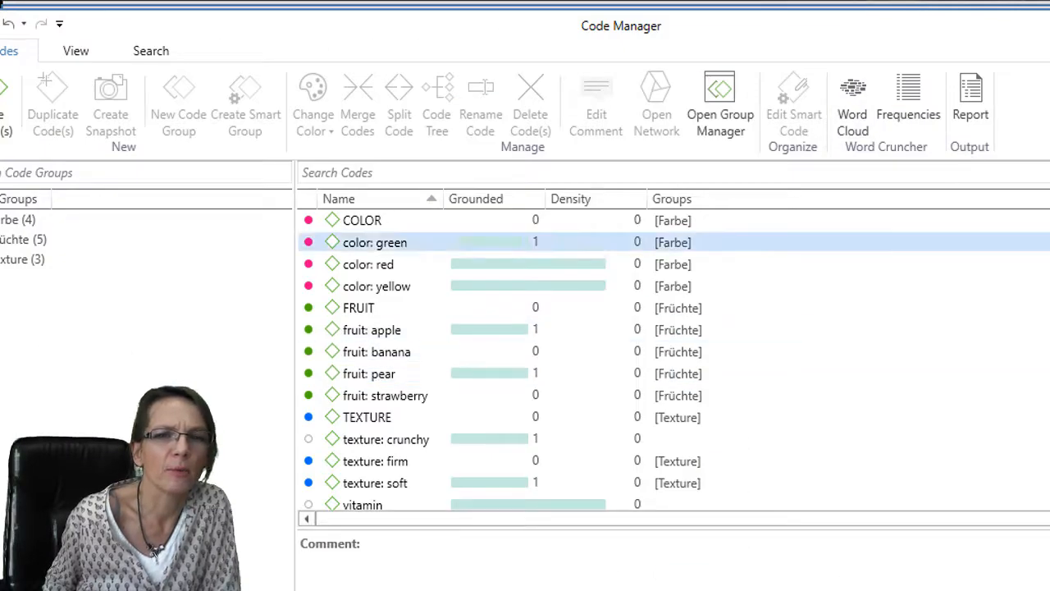
drag(1040, 200, 767, 203)
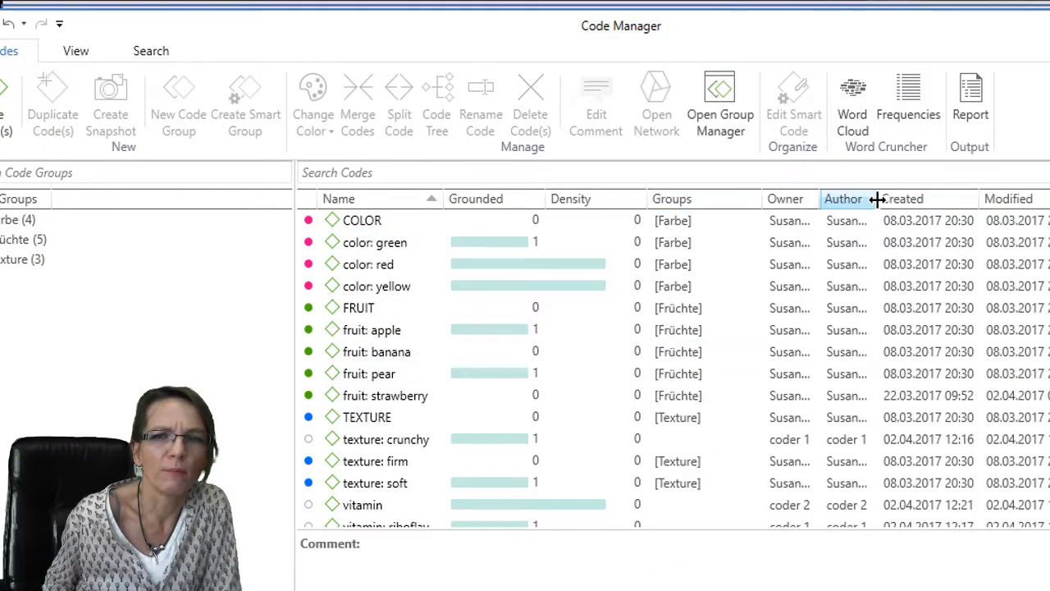
drag(875, 202, 994, 202)
scroll(961, 220, down, 1)
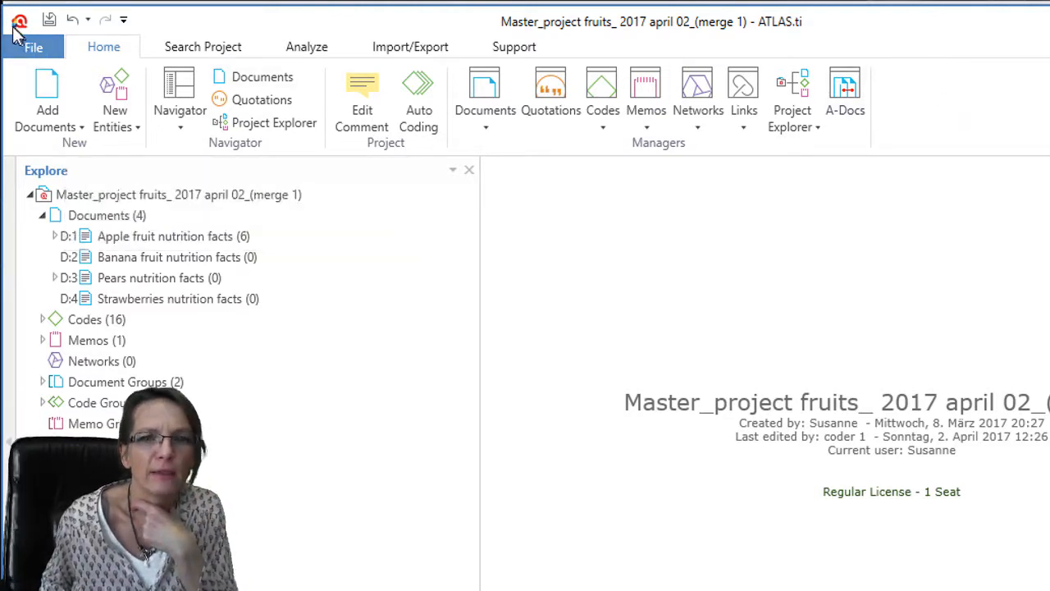
- Save the merge 1 master project with the coder 2 data included
click(49, 19)
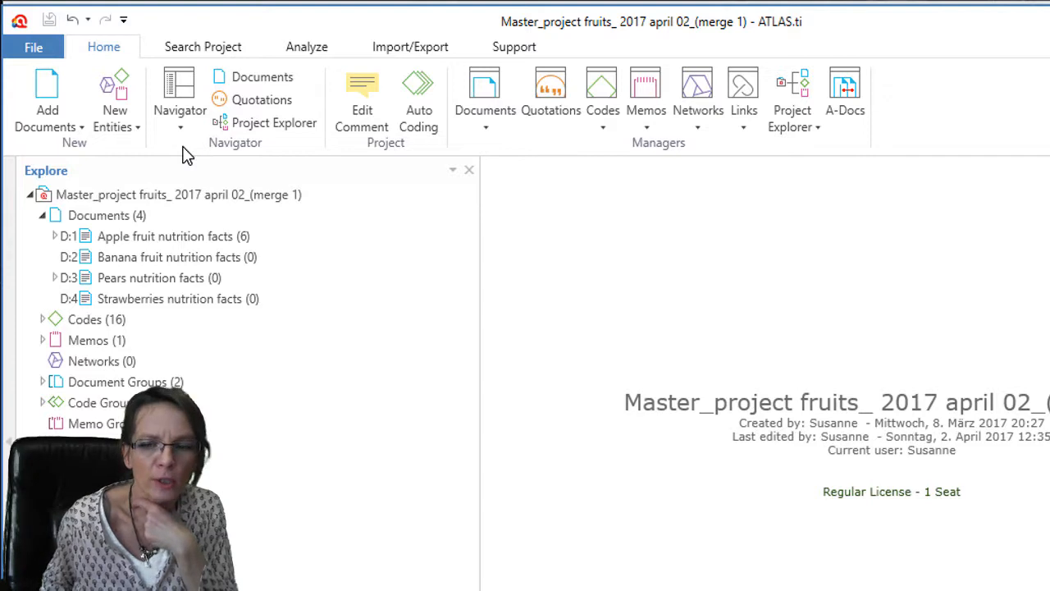
- In the remaining coder's March 08 project, examine the botanical description quotation and its comment in the Quotation Manager with an enlarged preview area
click(32, 51)
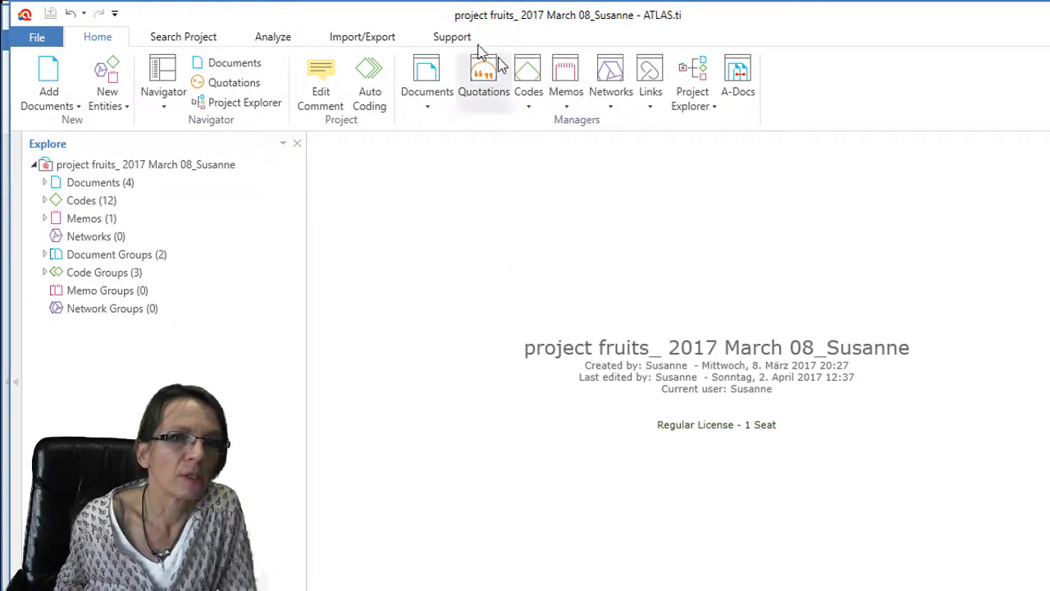
click(488, 82)
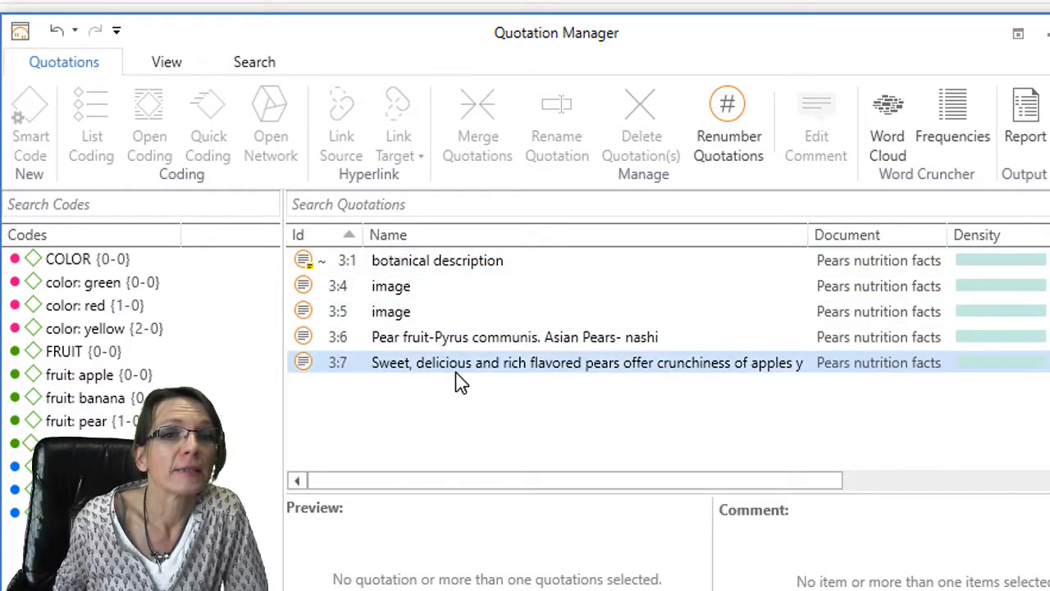
click(372, 269)
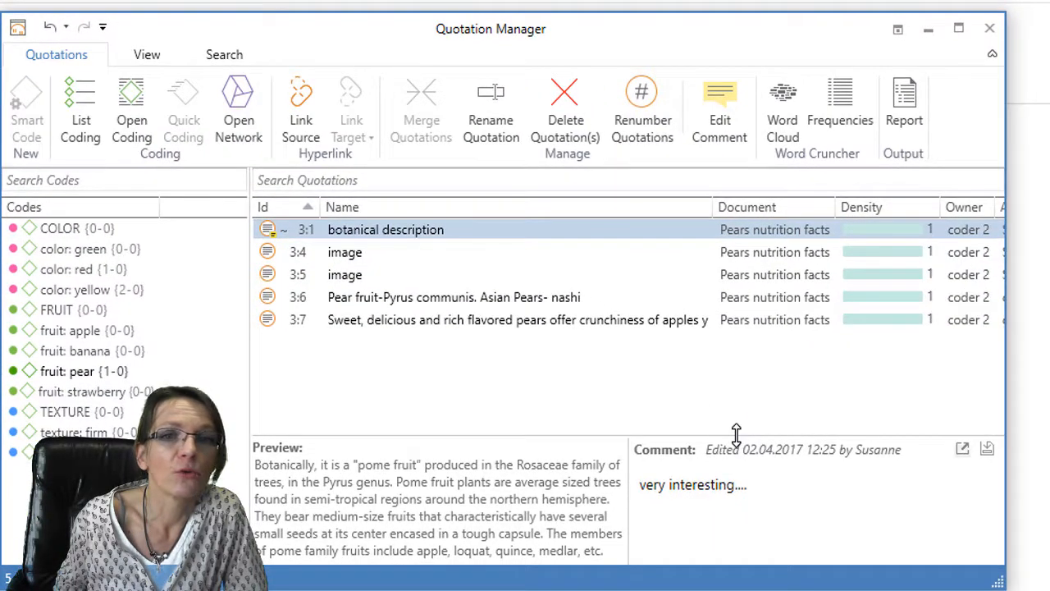
drag(737, 434, 738, 379)
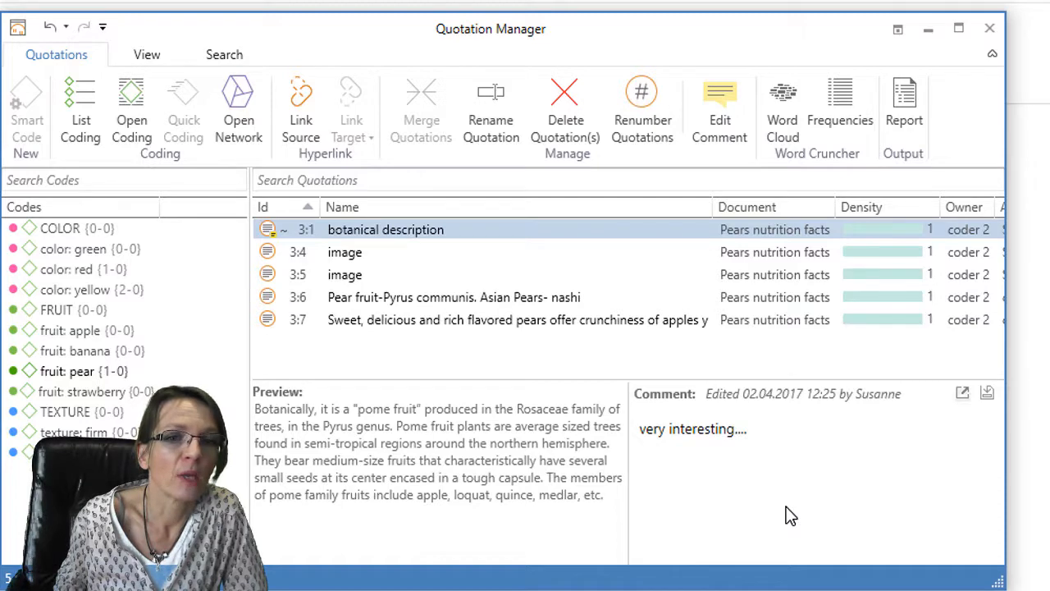
click(990, 30)
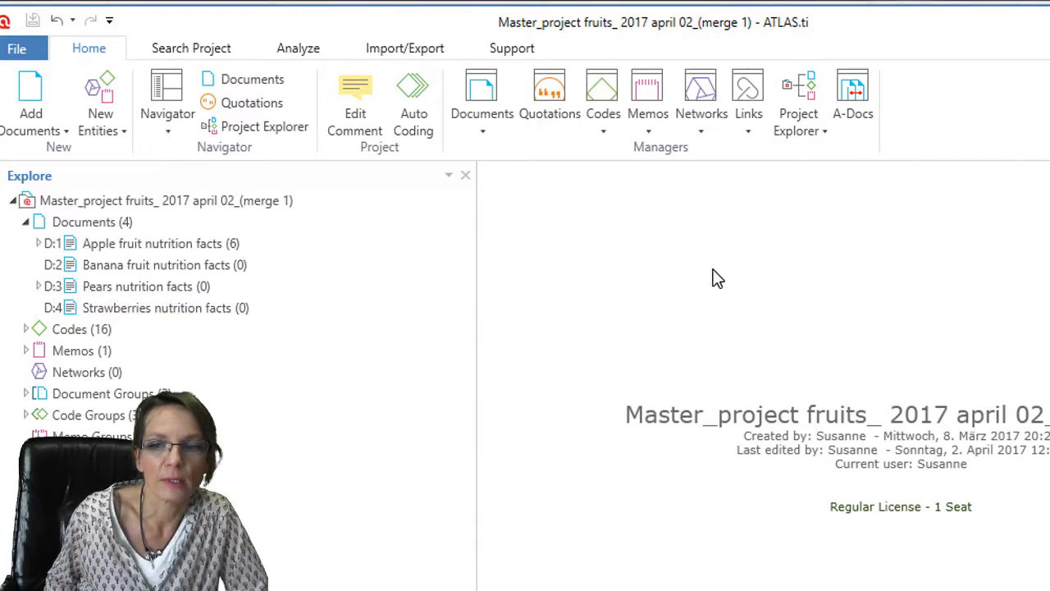
- Choose the remaining coder's project fruits_ 2017 March 08 copy for merging into the merge 1 master and examine its quotation conflicts
click(15, 53)
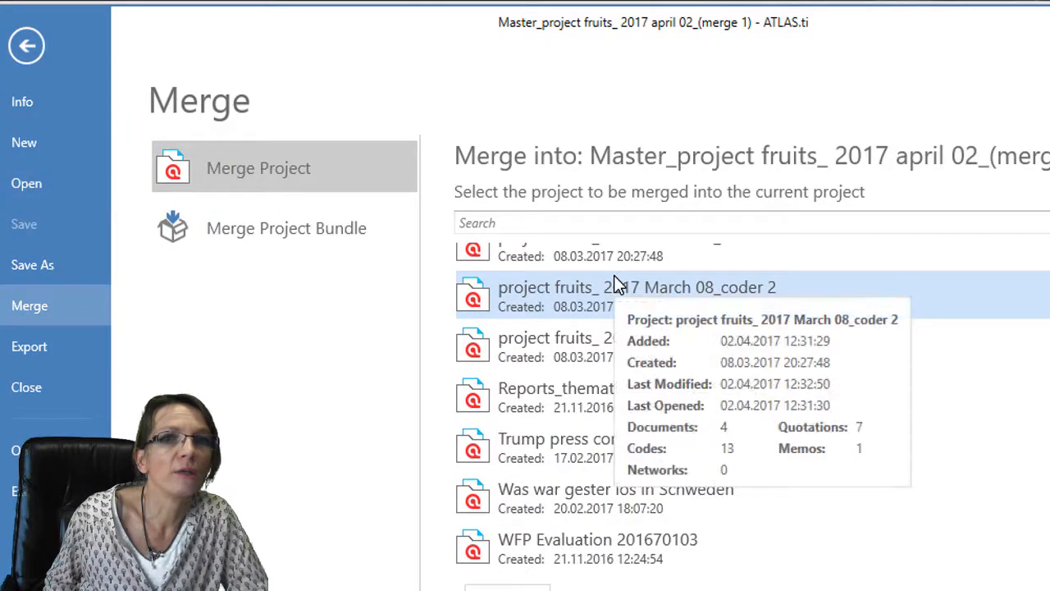
click(722, 344)
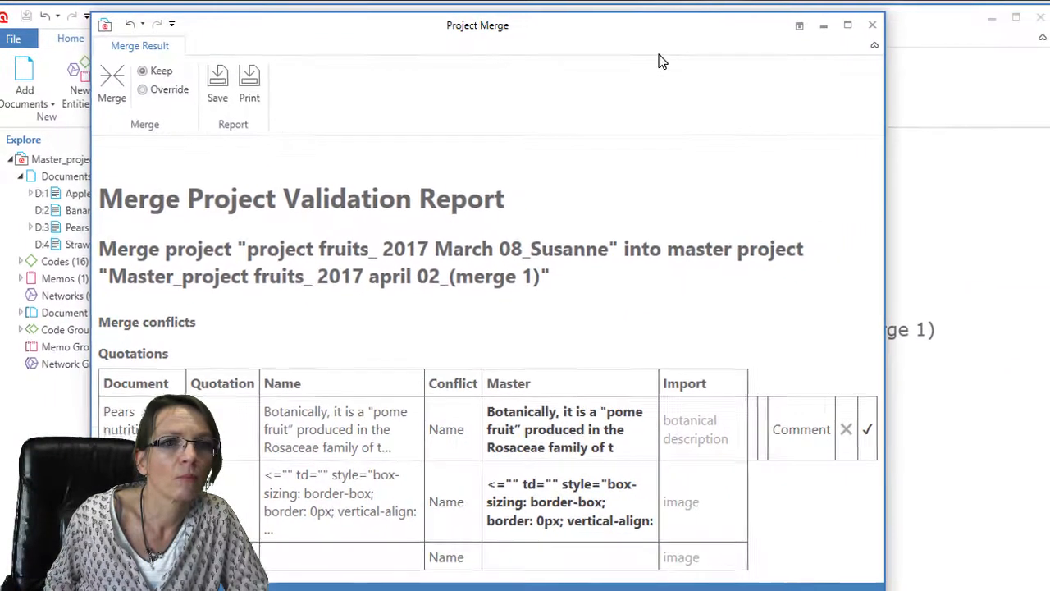
drag(657, 36, 657, 24)
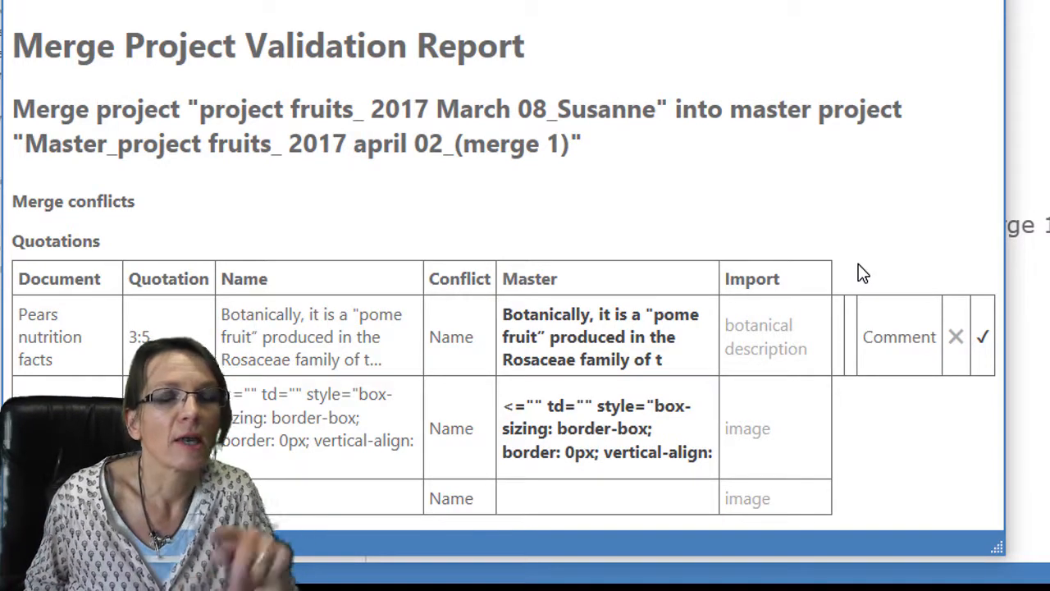
- Resolve the quotation conflicts with Override, run the merge, review the merge report and close it
click(156, 3)
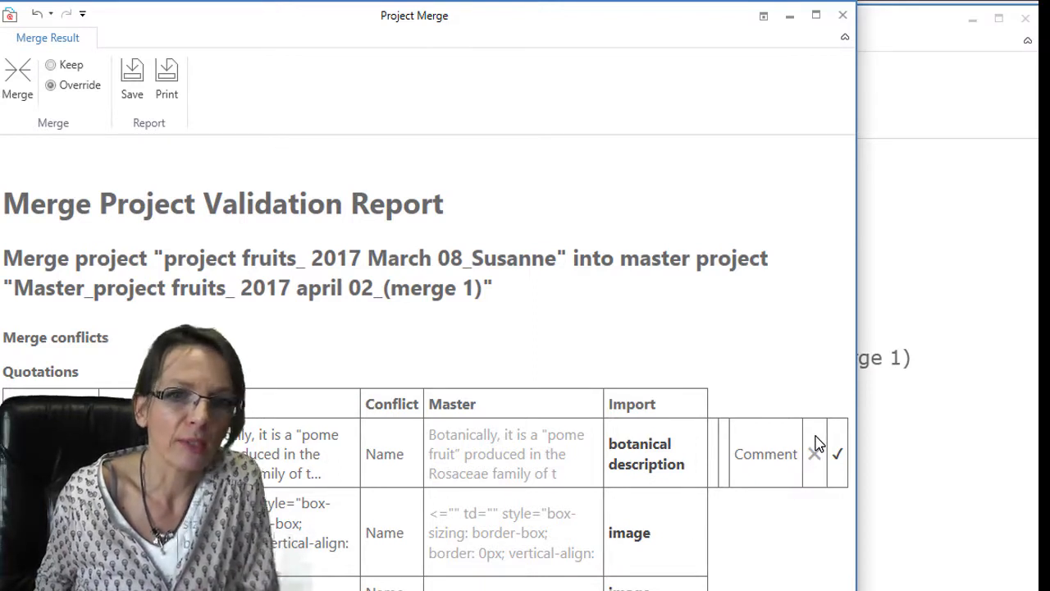
click(17, 71)
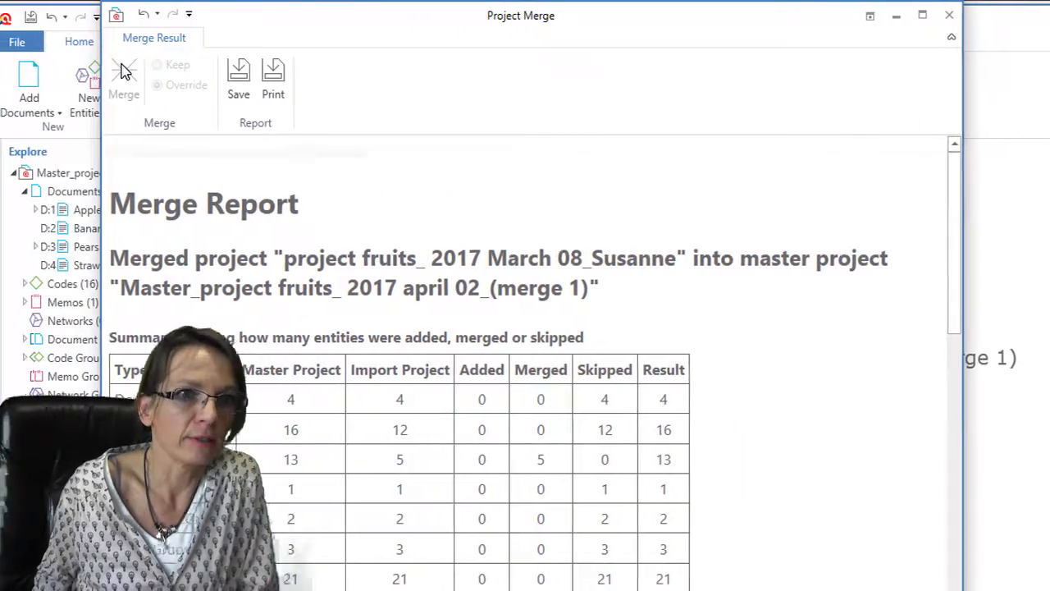
scroll(919, 439, down, 3)
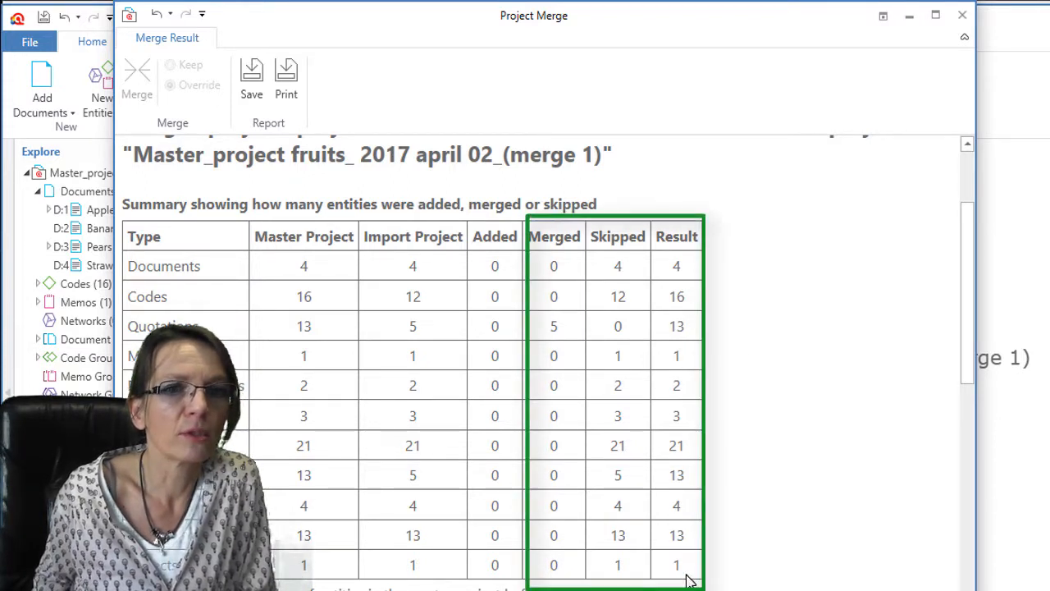
click(962, 15)
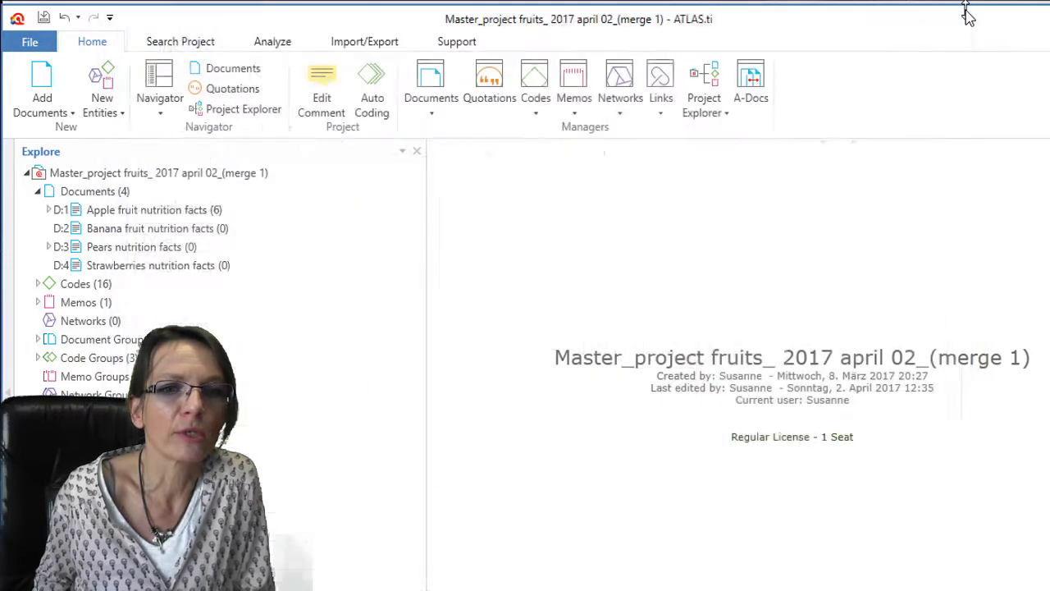
- In the master project's Quotation Manager, check the renamed image quotations and the botanical description quotation with its comment
click(507, 79)
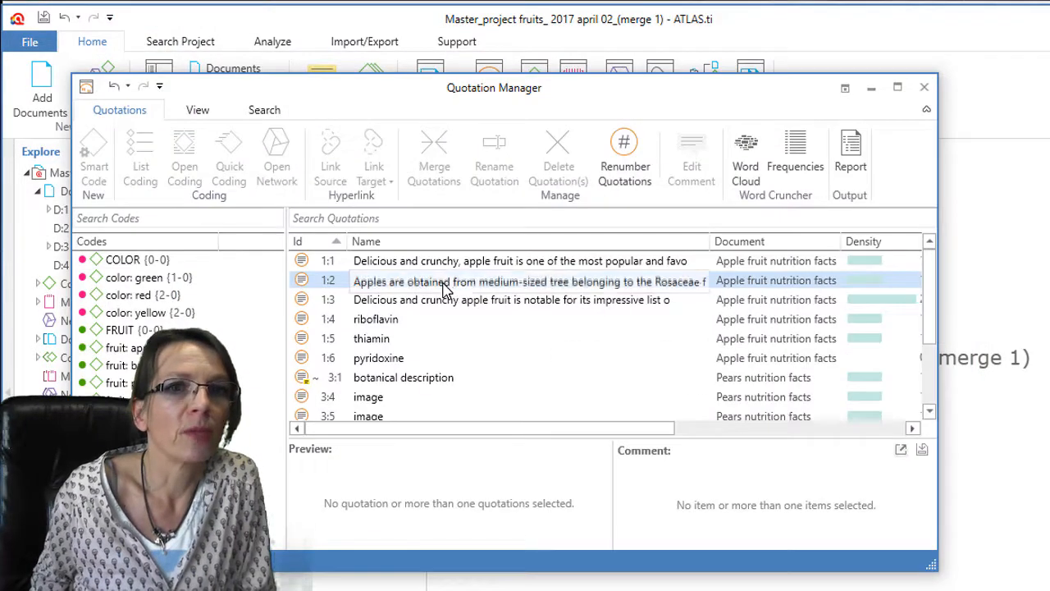
click(447, 320)
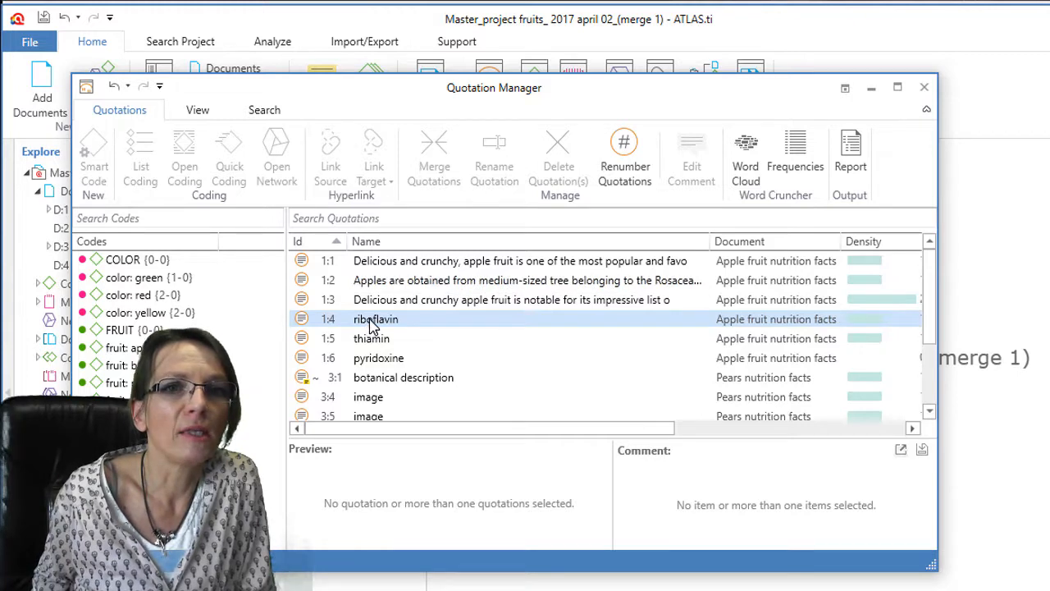
click(417, 379)
scroll(415, 375, down, 1)
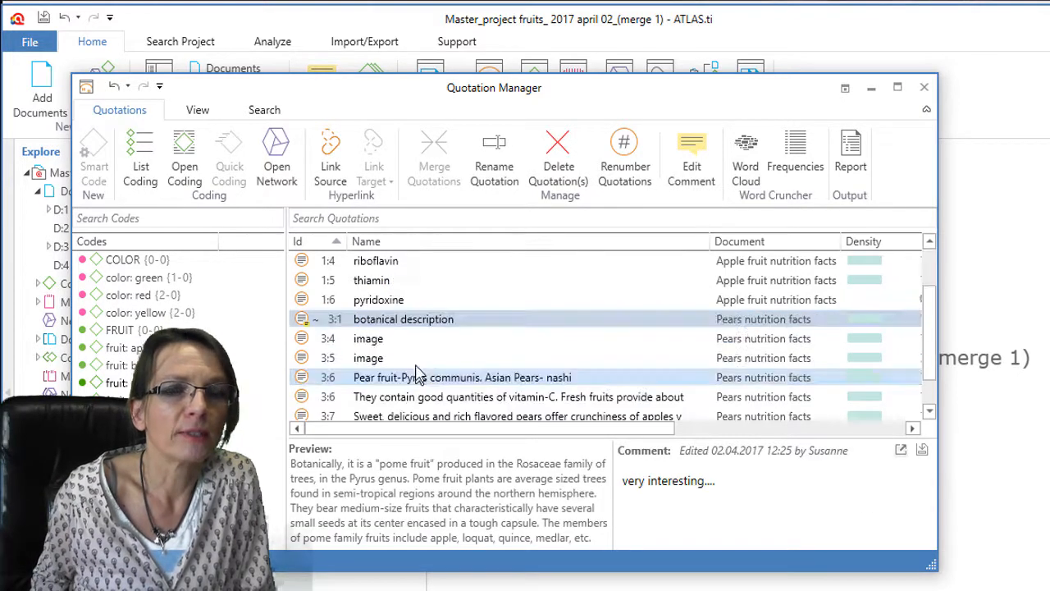
click(400, 339)
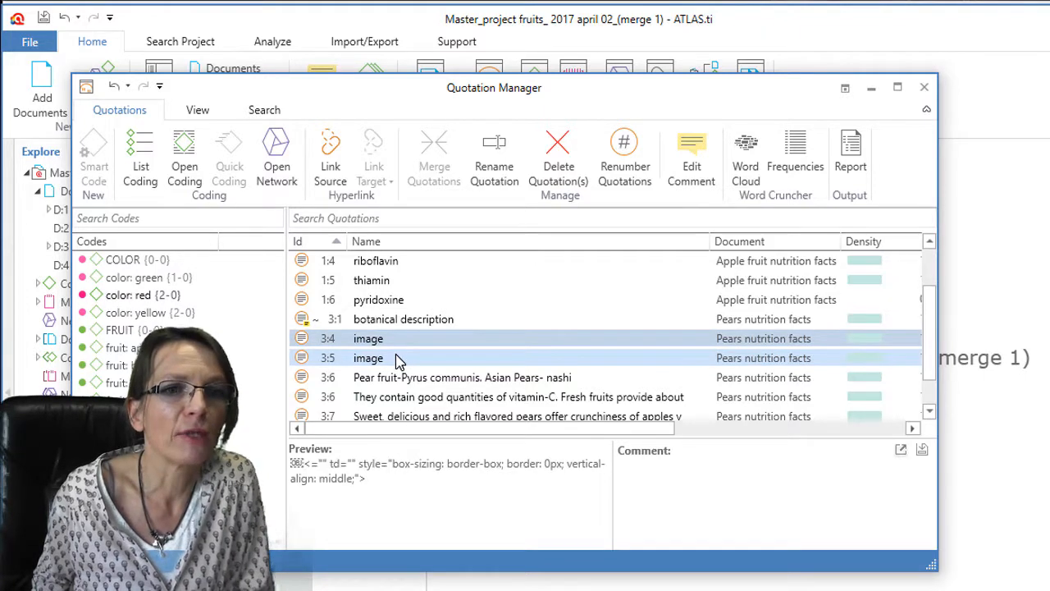
click(394, 321)
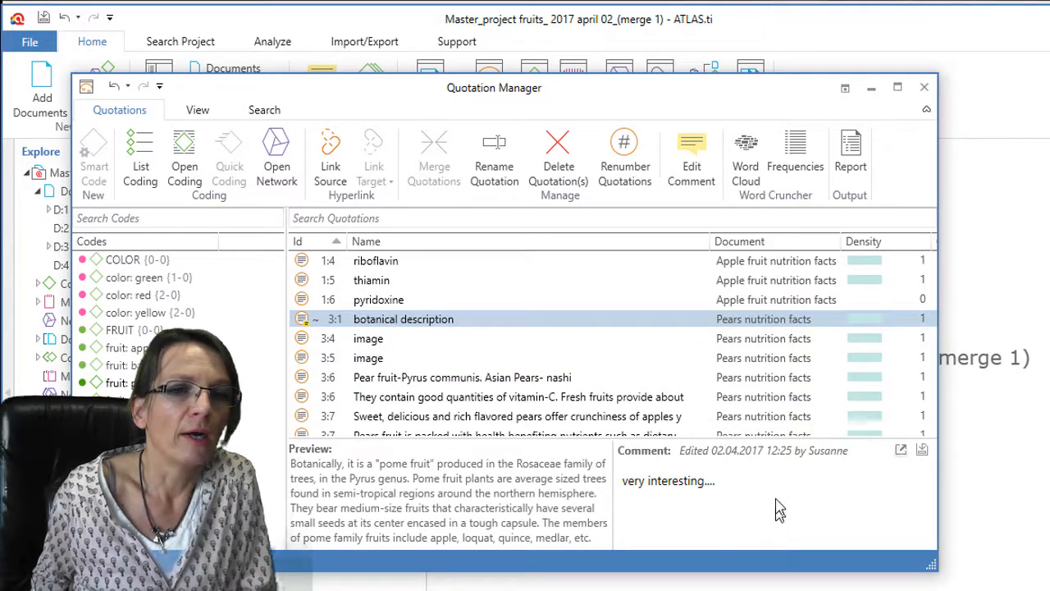